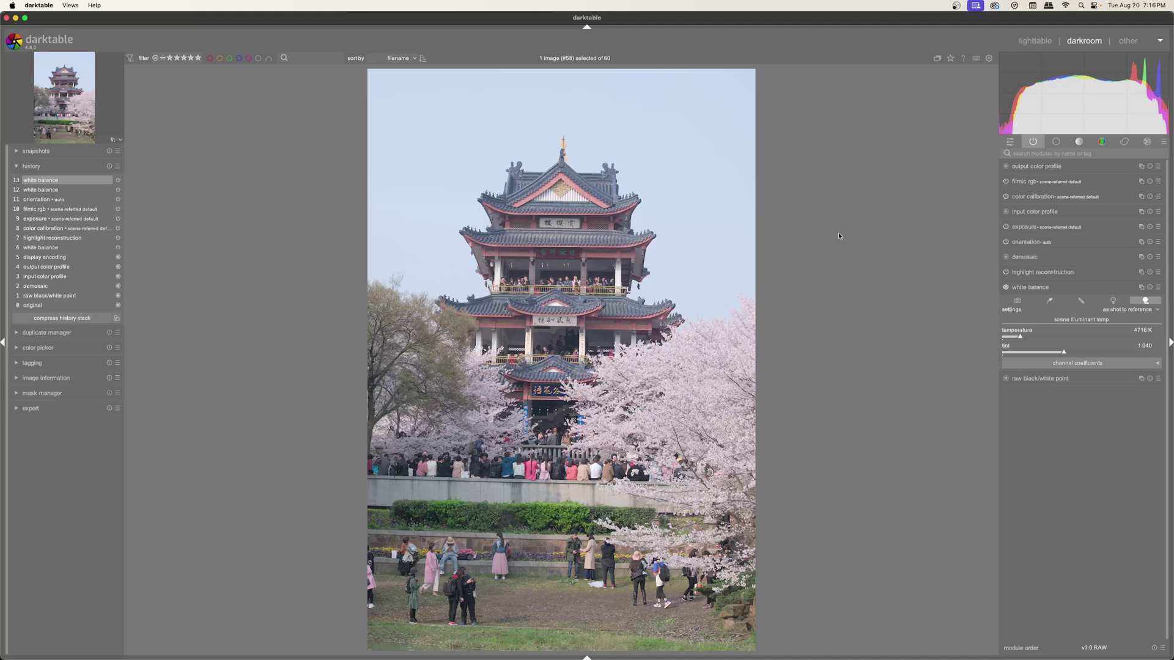
Put the cursor in the module search box at the top of the right-hand panel
click(1067, 152)
click(956, 165)
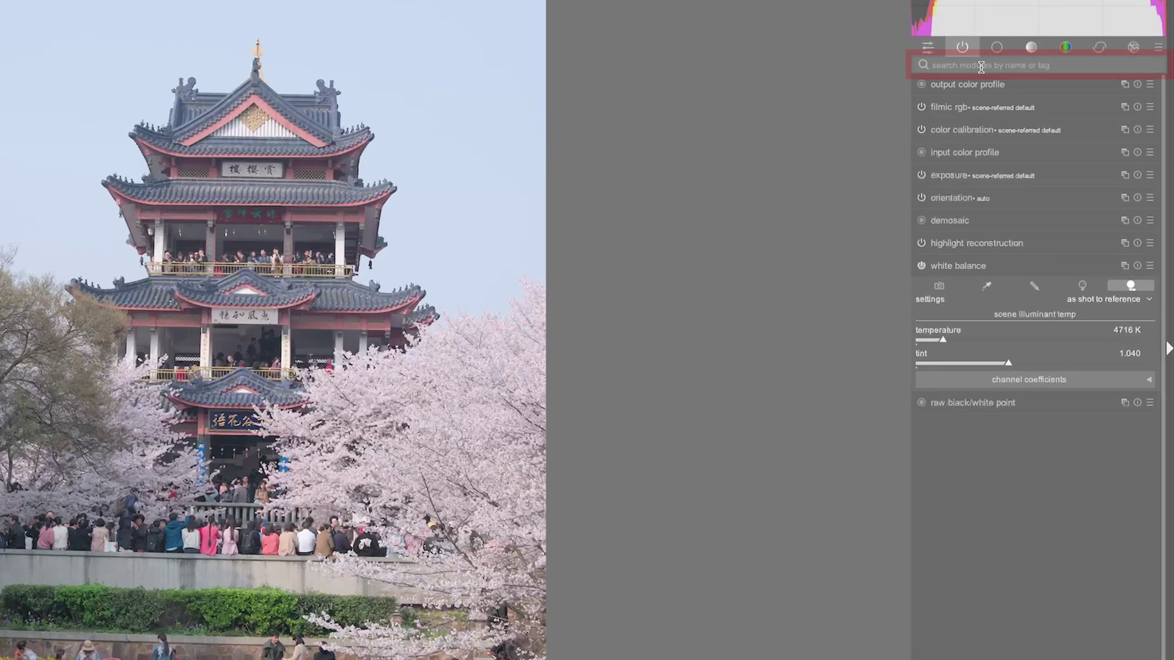
click(1050, 154)
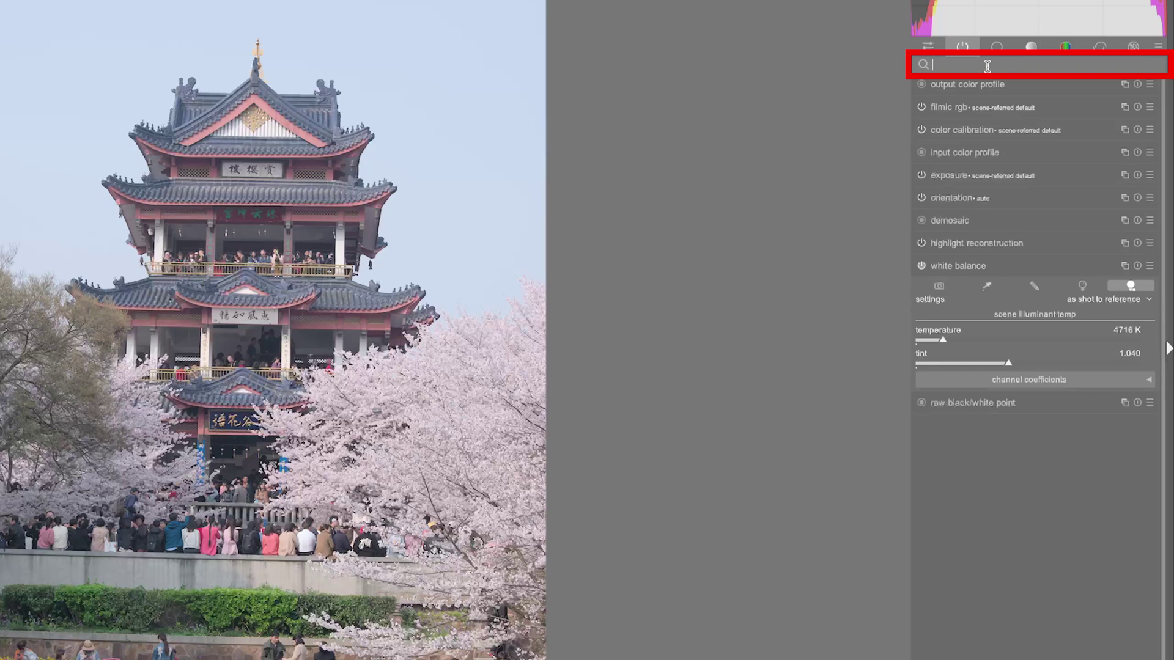
Search modules for 'persp' and switch on the rotate and perspective module
text(persp)
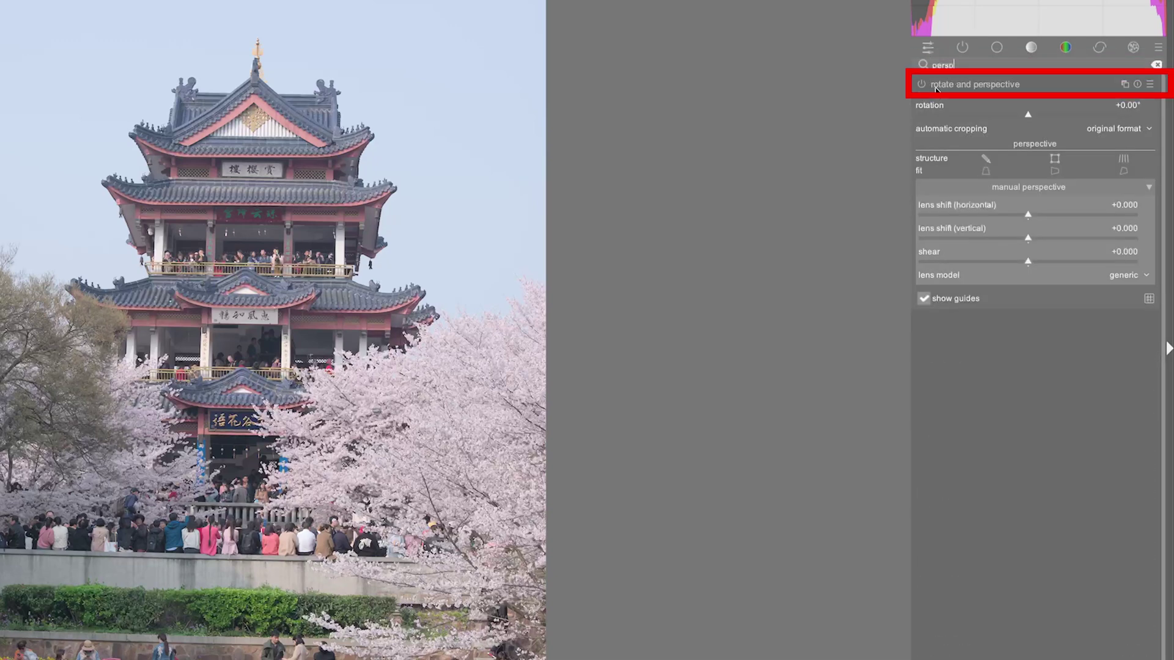
click(921, 85)
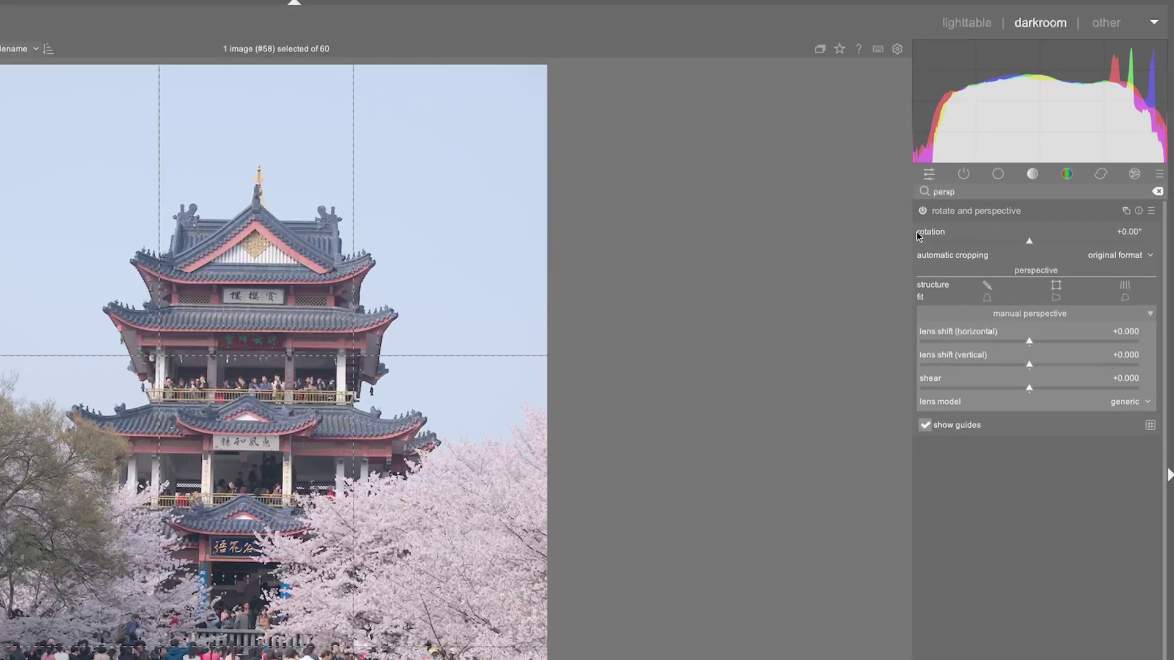
Try a rotation of -9.63°, then list the active modules and reset rotation to 0°
drag(1032, 244, 1011, 247)
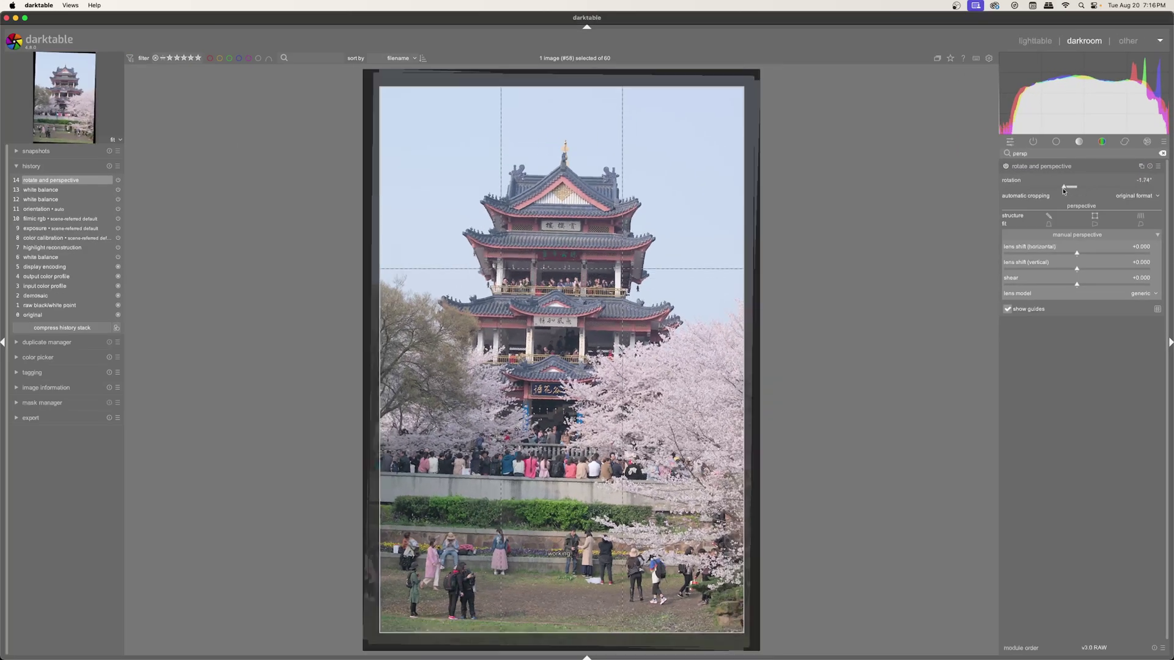
drag(1064, 191, 1005, 199)
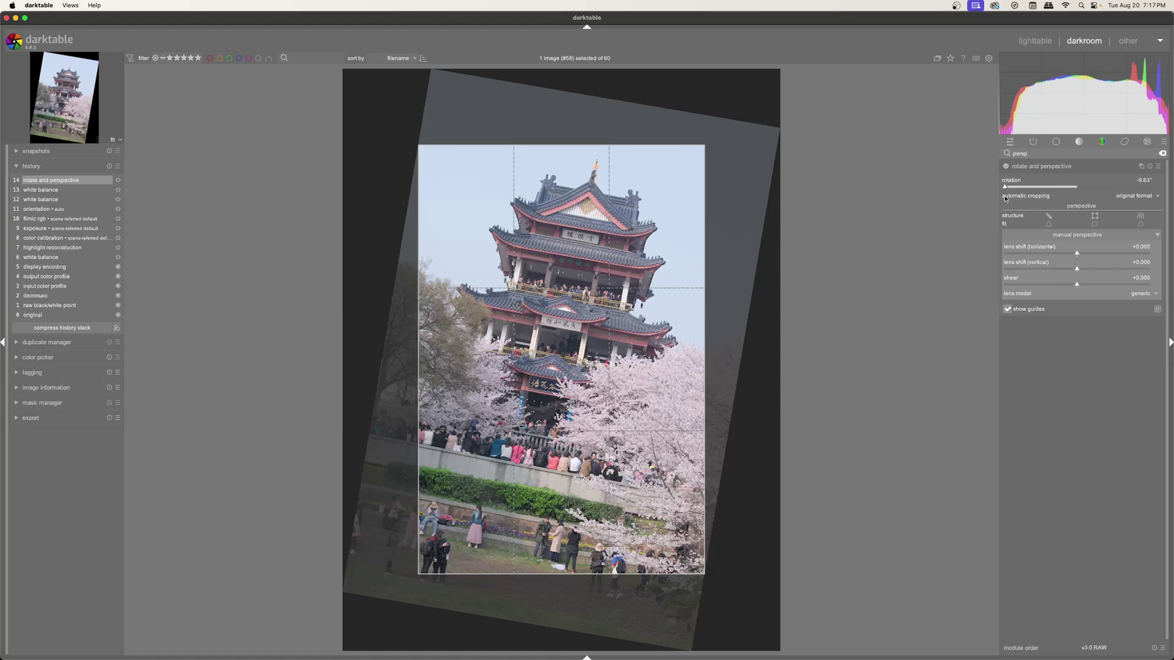
click(1033, 141)
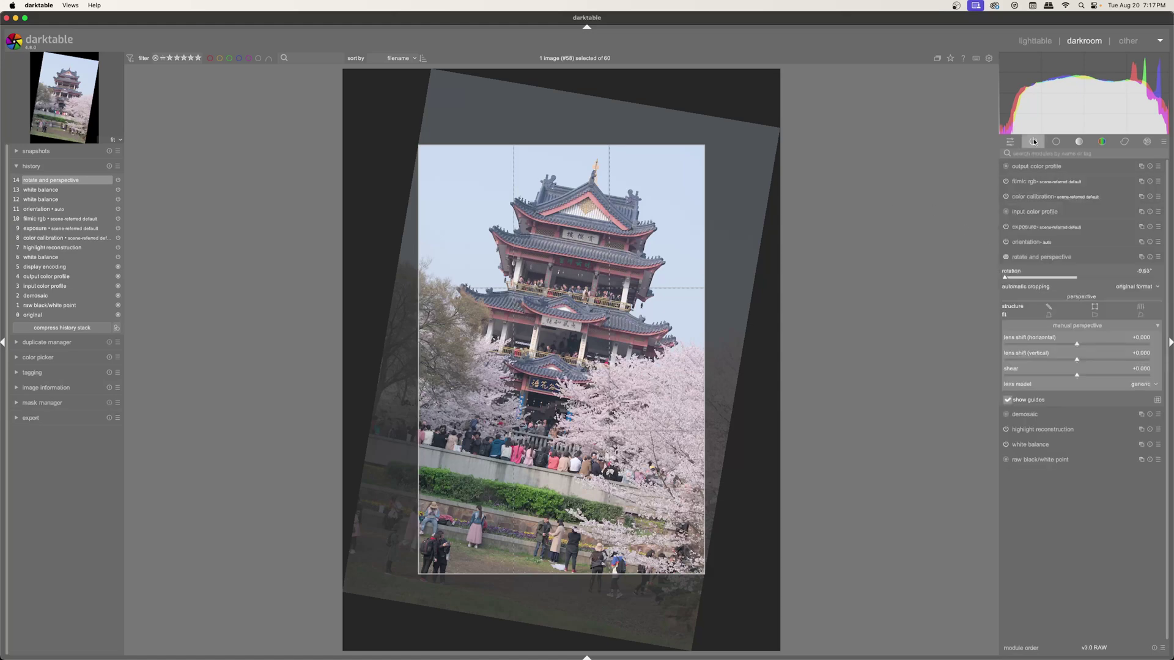
click(1021, 242)
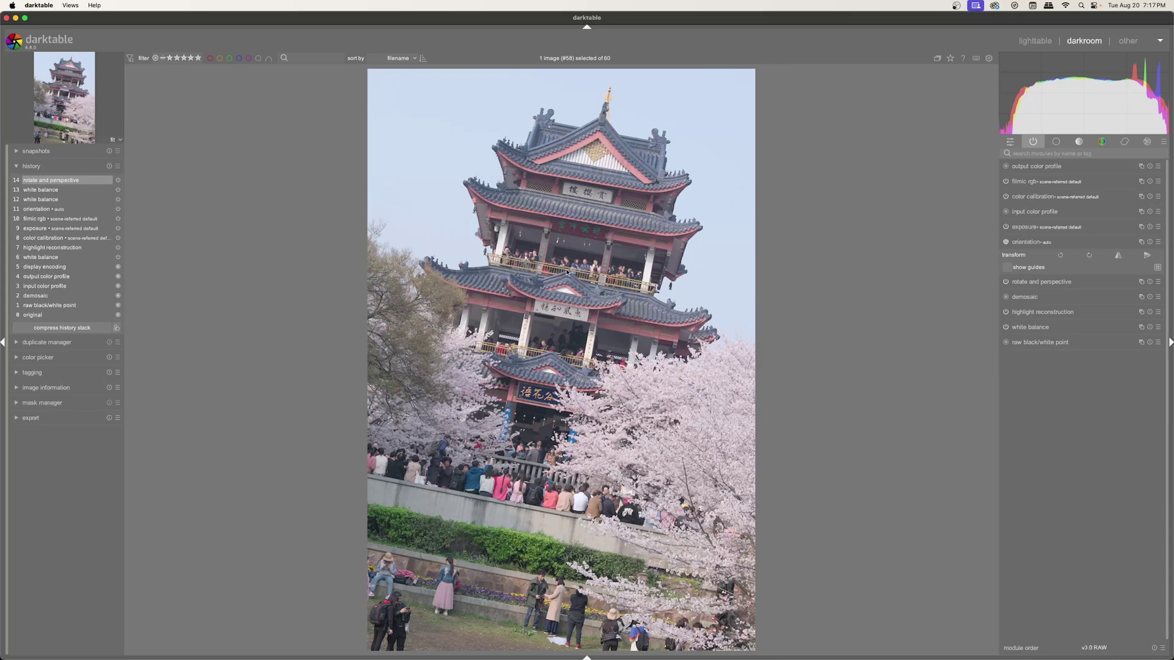
click(1038, 284)
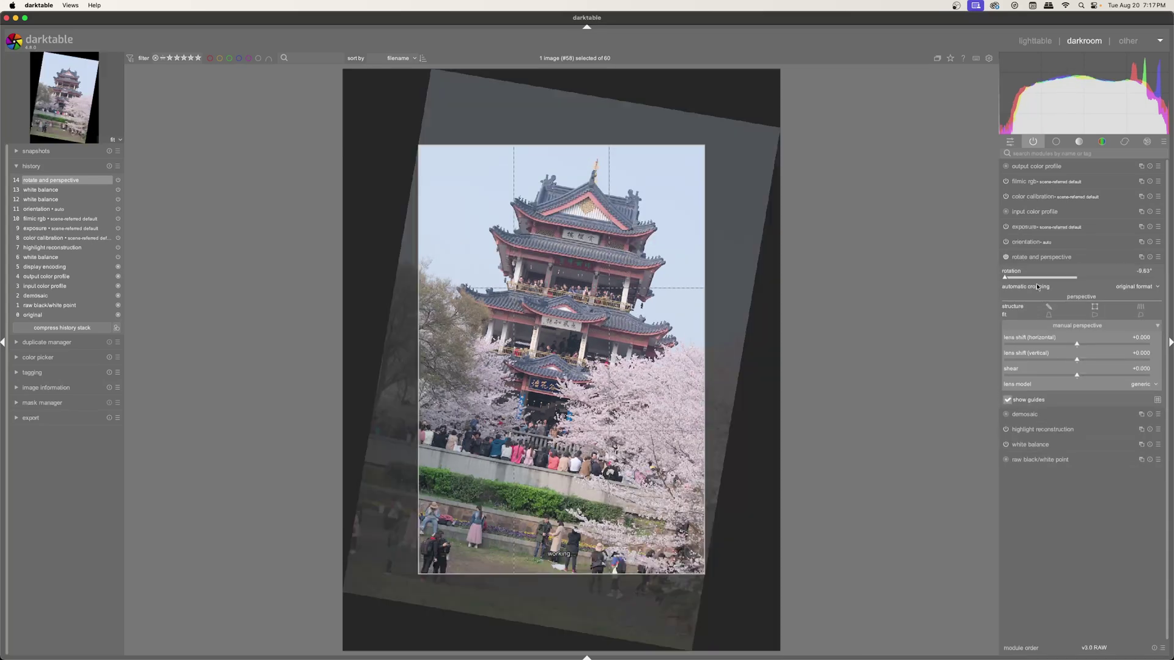
double_click(1004, 279)
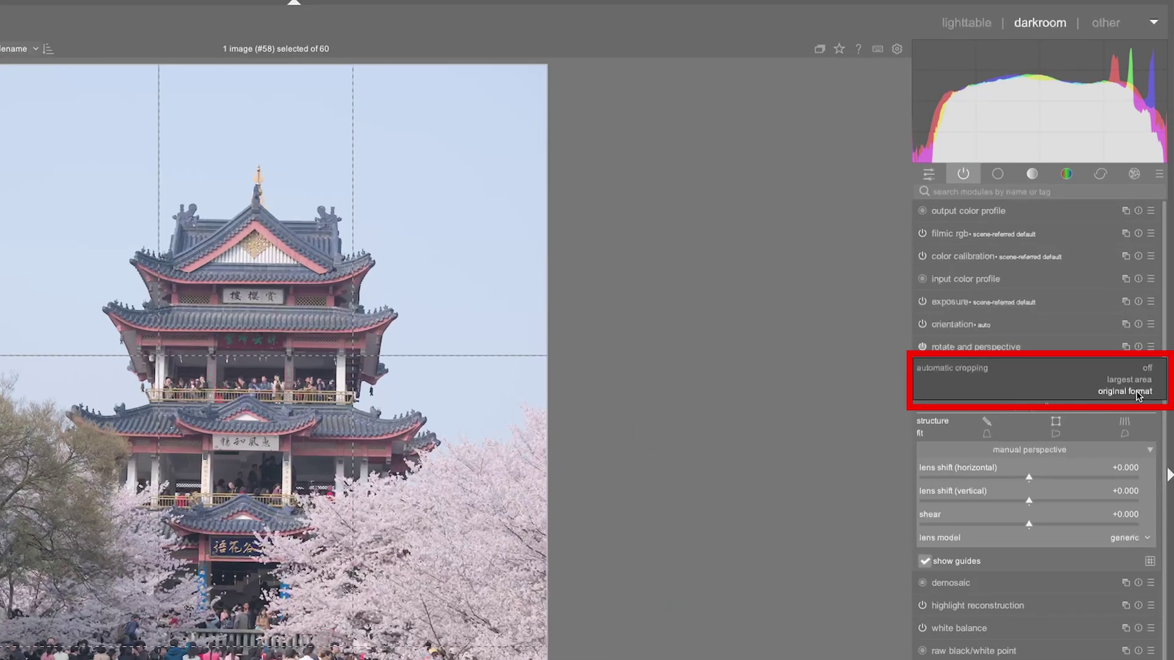
Turn automatic cropping off, then set it to 'largest area' at -7.86° rotation
click(1148, 286)
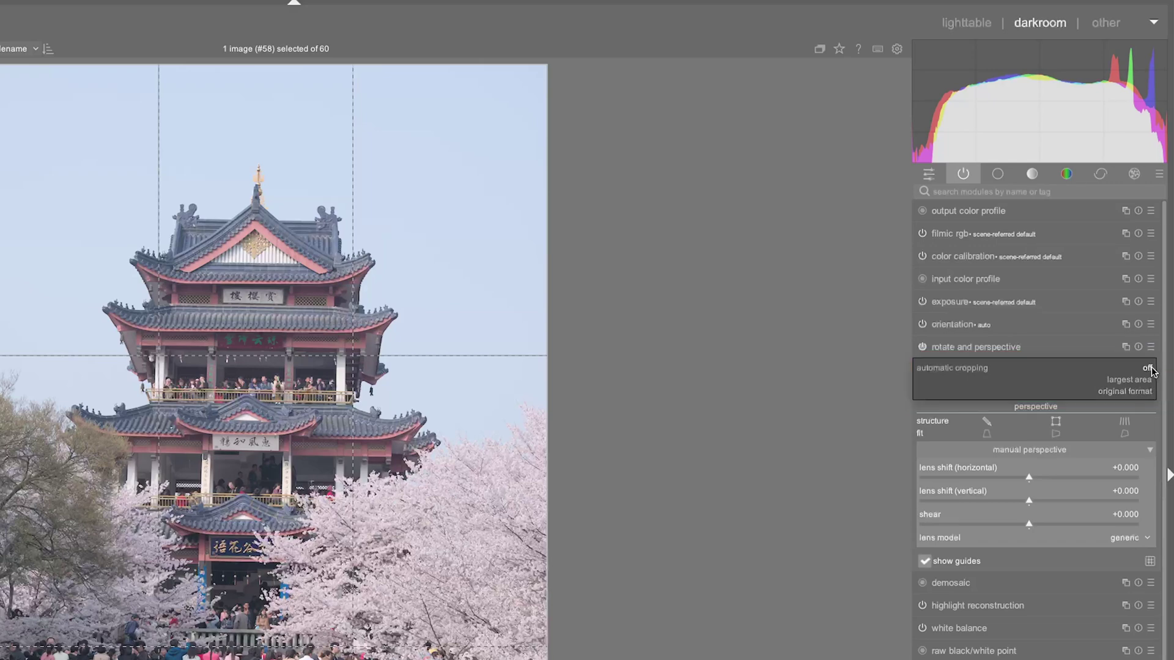
click(1149, 368)
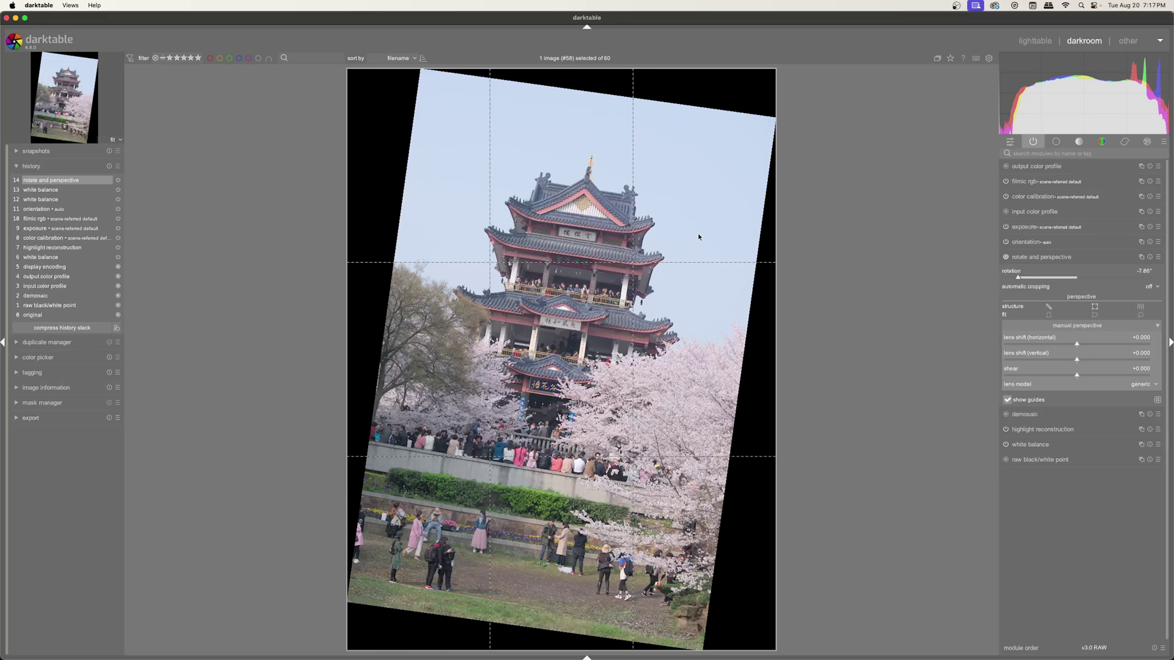
click(1150, 287)
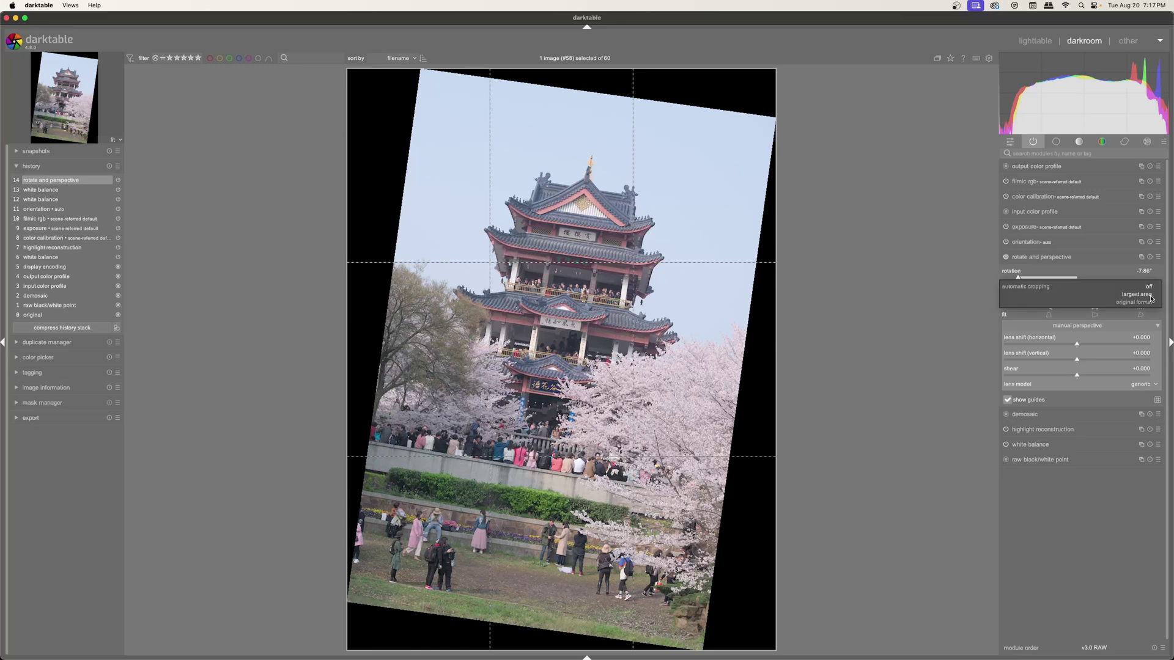
click(1149, 295)
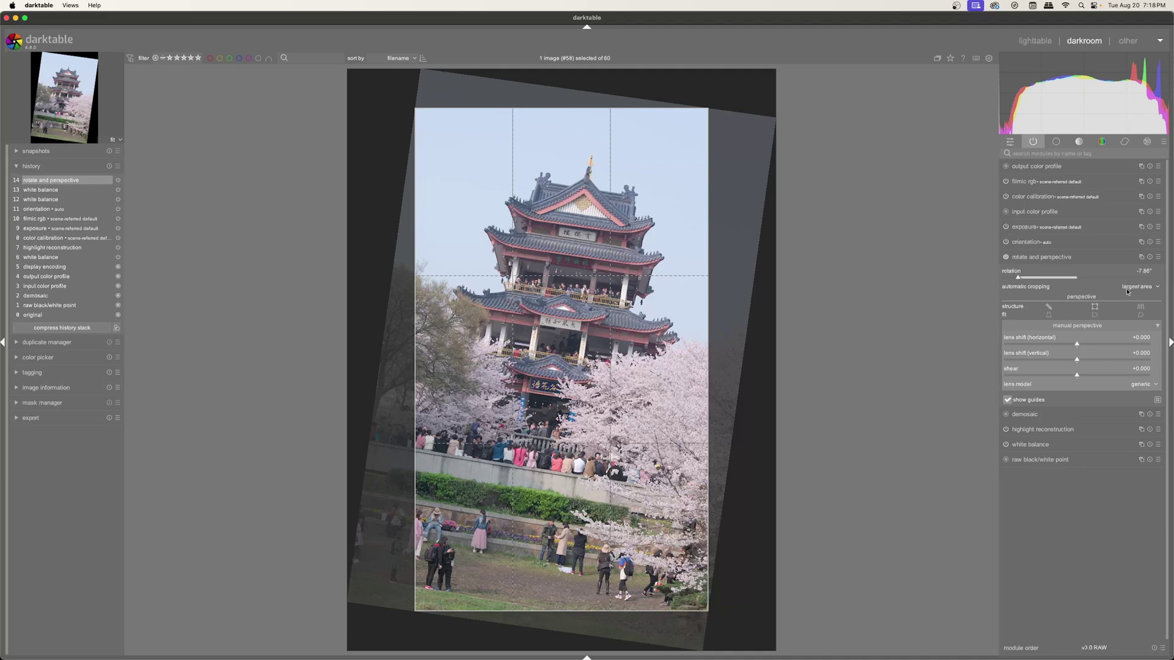
Set automatic cropping to 'original format' and rotate the photo further, to -9.02°
click(1155, 288)
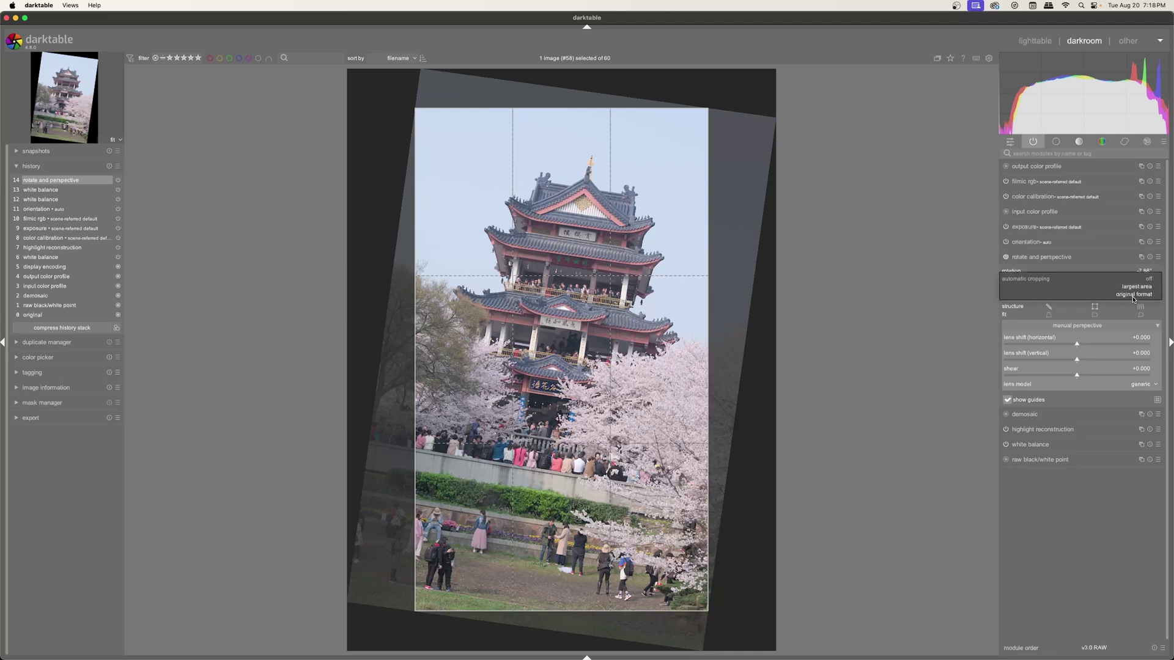
click(1133, 295)
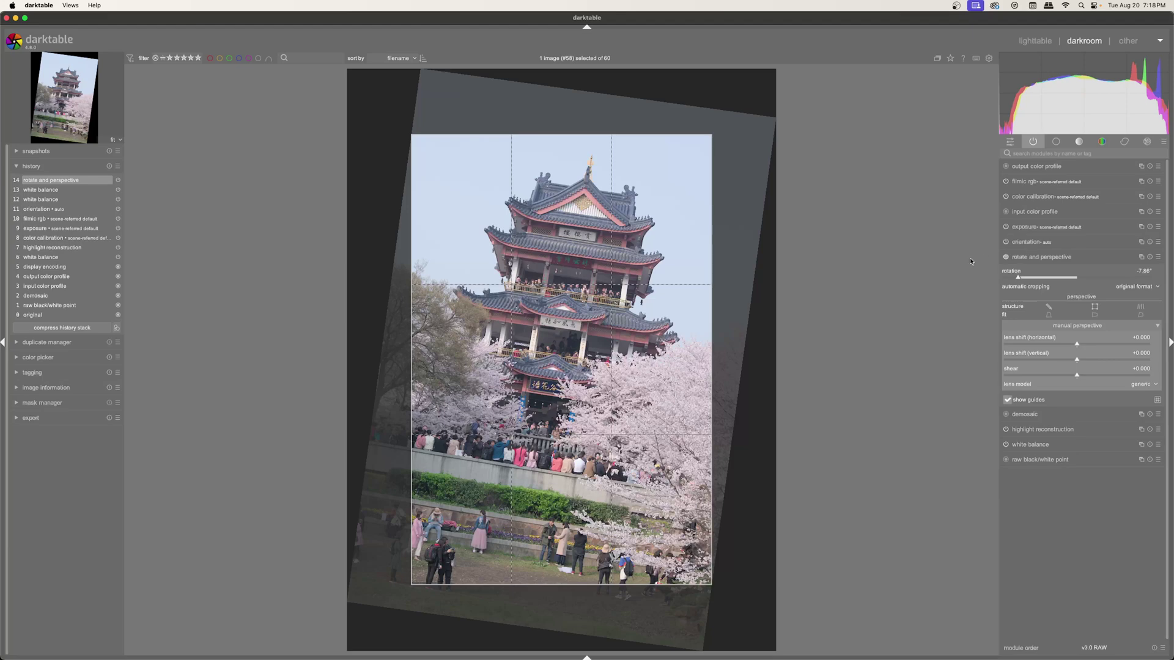
drag(1020, 280, 1011, 289)
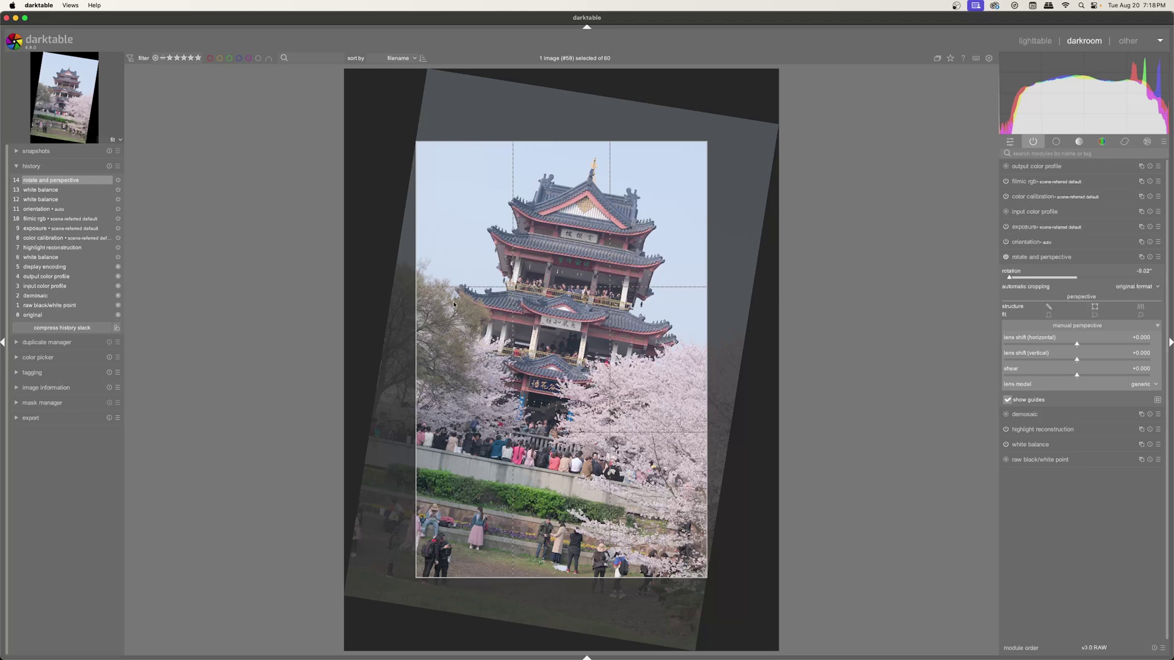
Reset rotation to 0°, then tilt the photo slightly to about +0.8°
double_click(1010, 280)
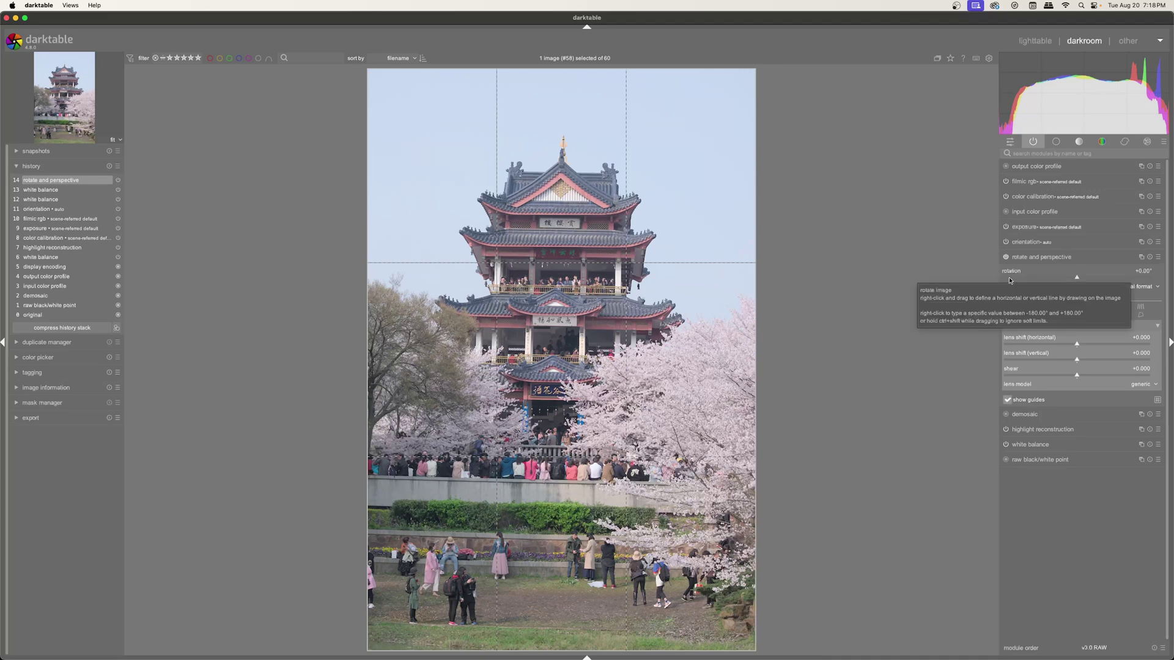
drag(1078, 280, 1083, 280)
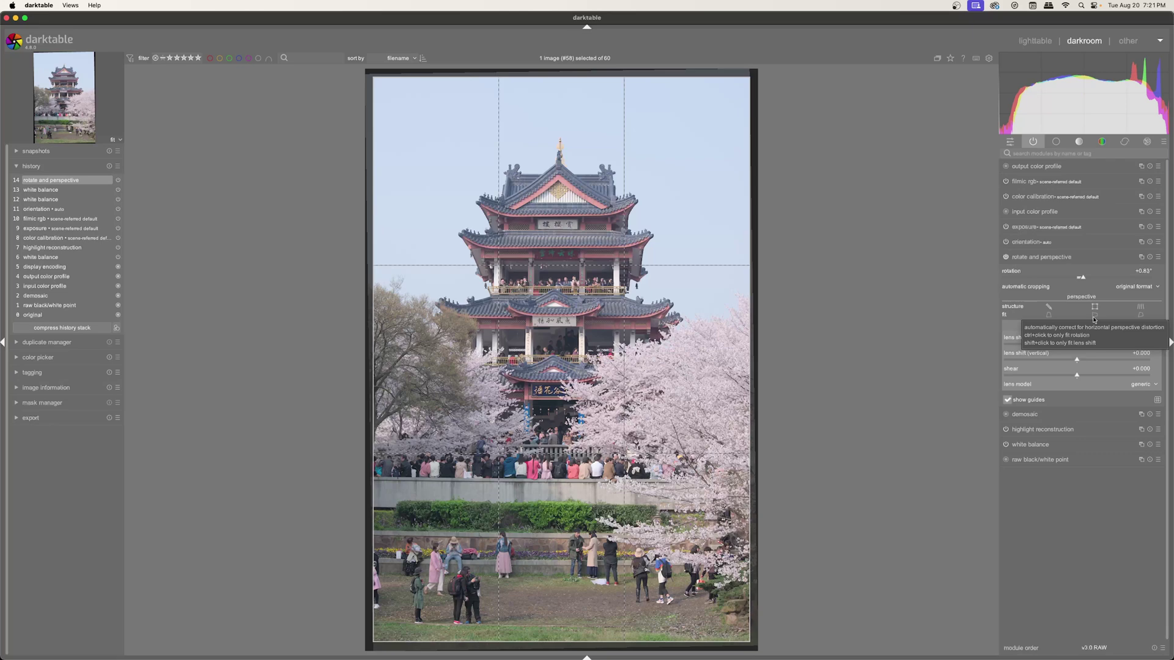
Draw structure lines along the eaves, columns, signboard and the two wall edges
click(1050, 307)
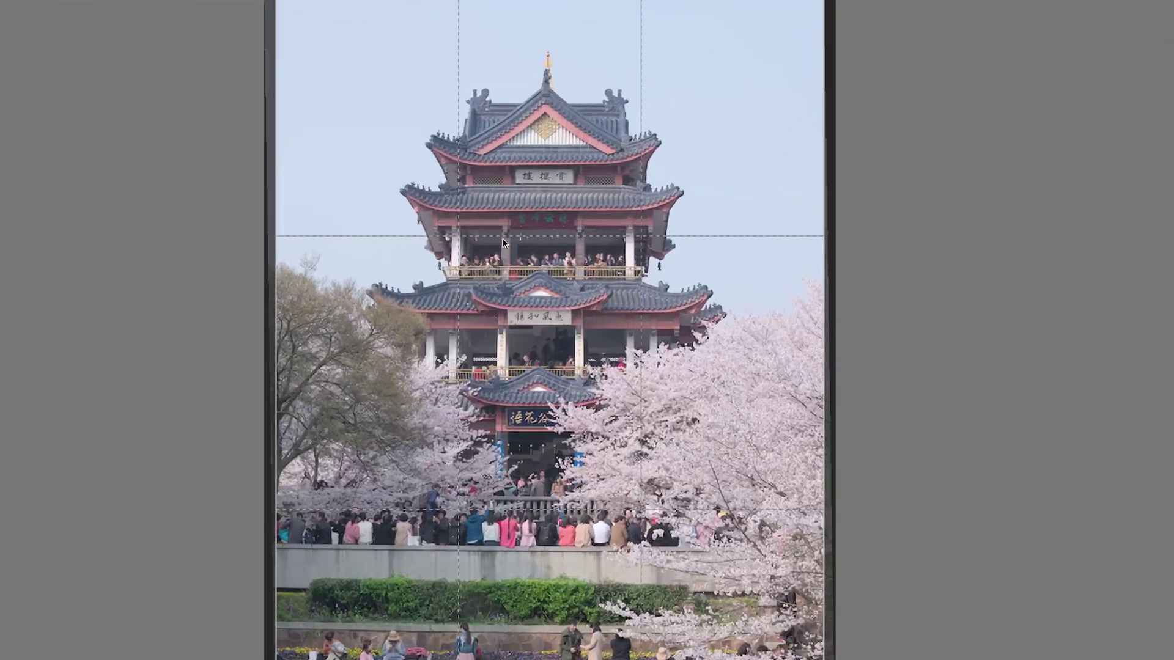
mouse_move(488, 260)
mouse_down()
mouse_move(549, 262)
mouse_move(653, 225)
mouse_up()
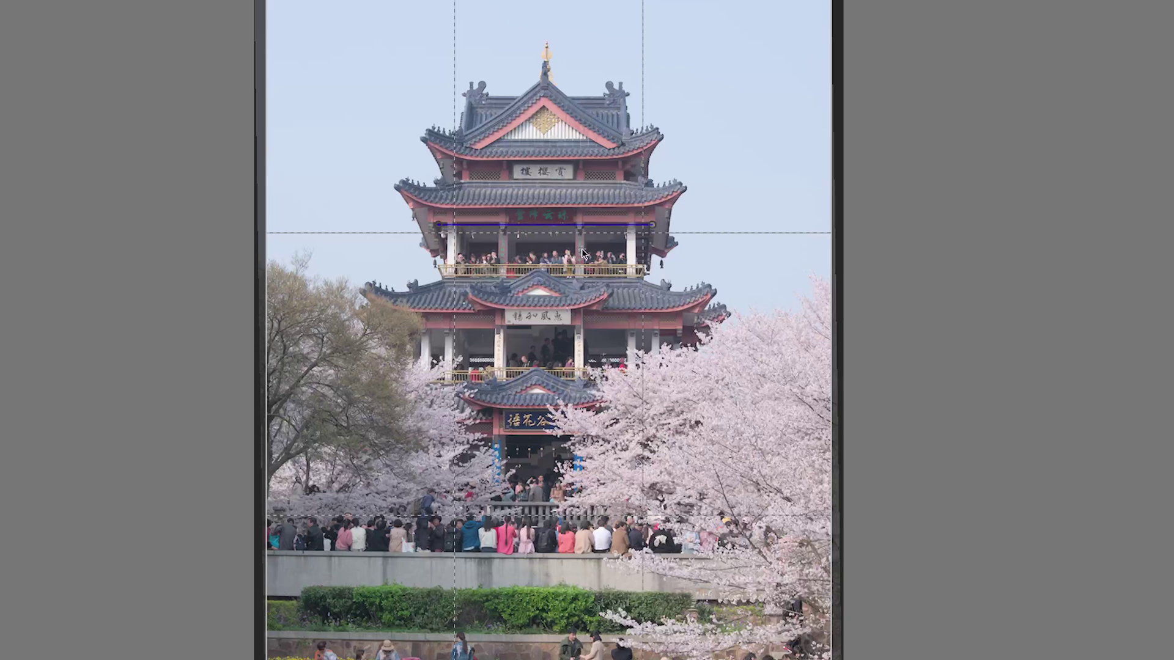
drag(585, 244, 583, 421)
drag(496, 337, 493, 401)
drag(429, 329, 695, 333)
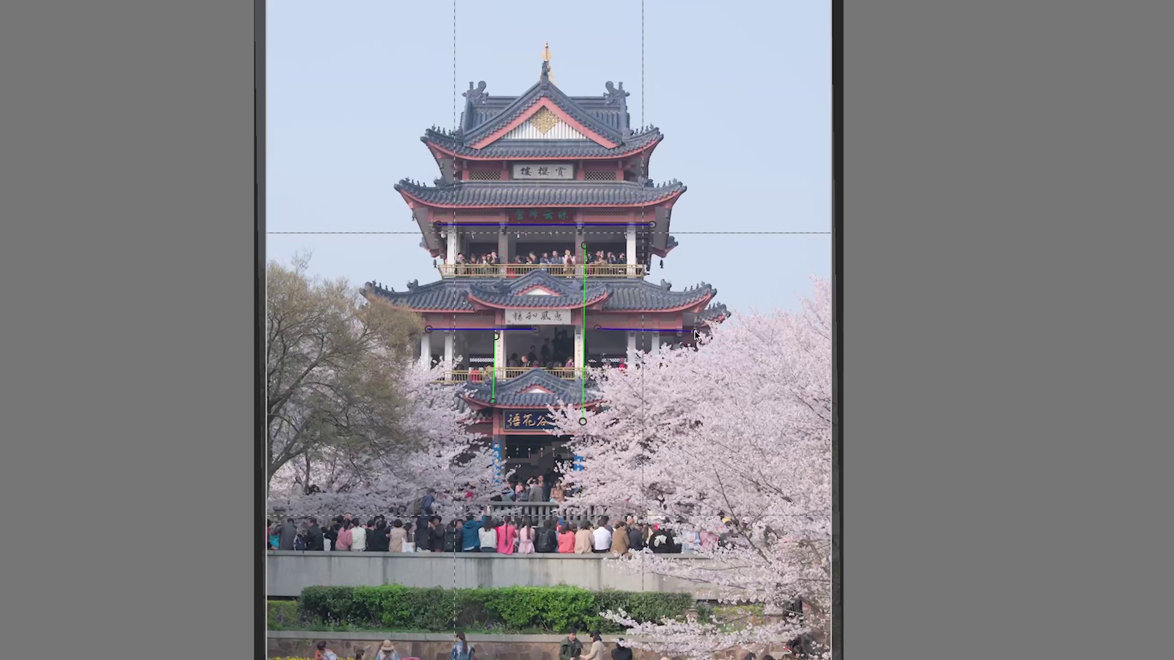
drag(340, 551, 642, 555)
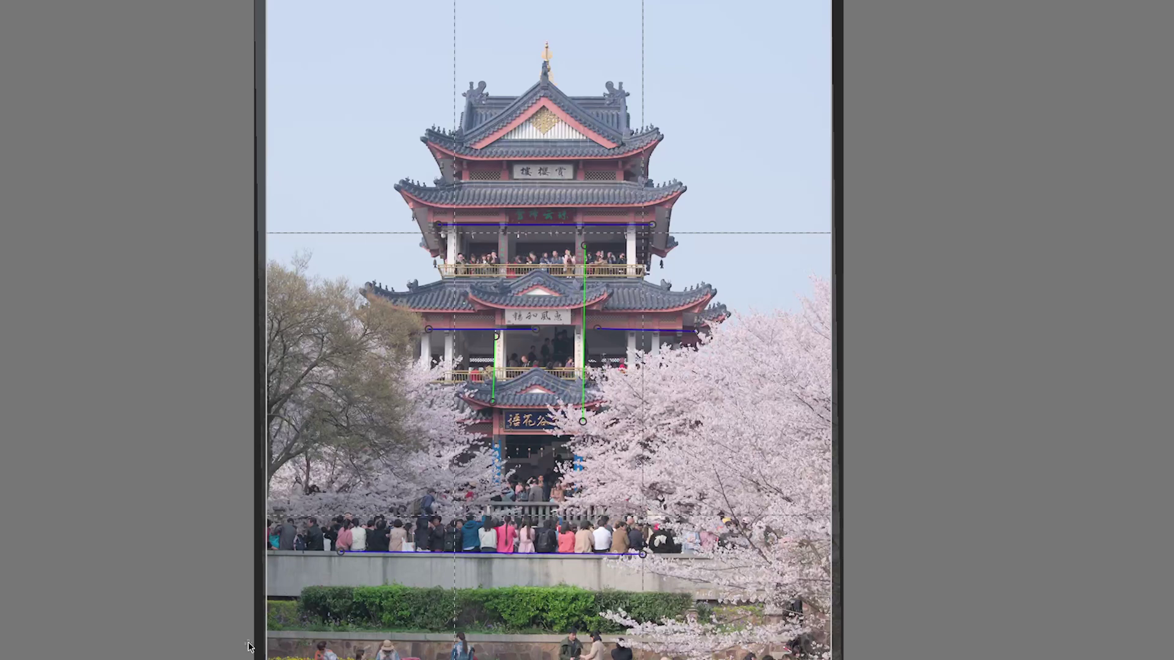
drag(330, 633, 554, 637)
drag(475, 158, 641, 164)
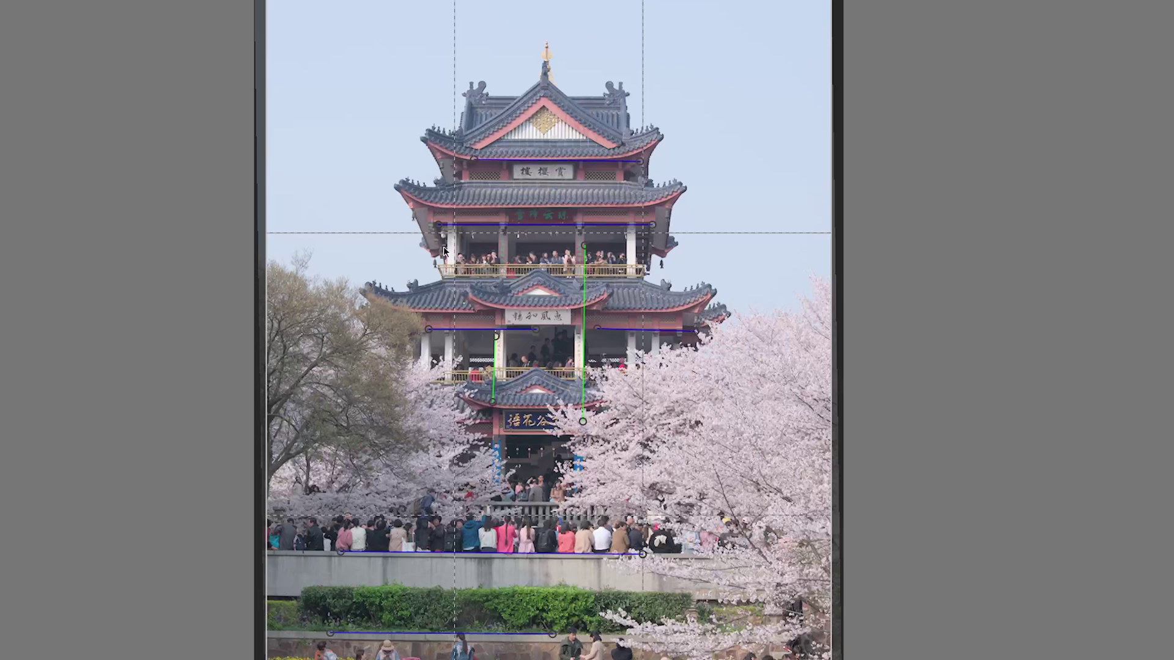
Add vertical lines on the left and right pillars, adjust endpoints, and delete the misplaced green line
drag(447, 245, 445, 353)
drag(634, 244, 641, 398)
drag(631, 259, 651, 299)
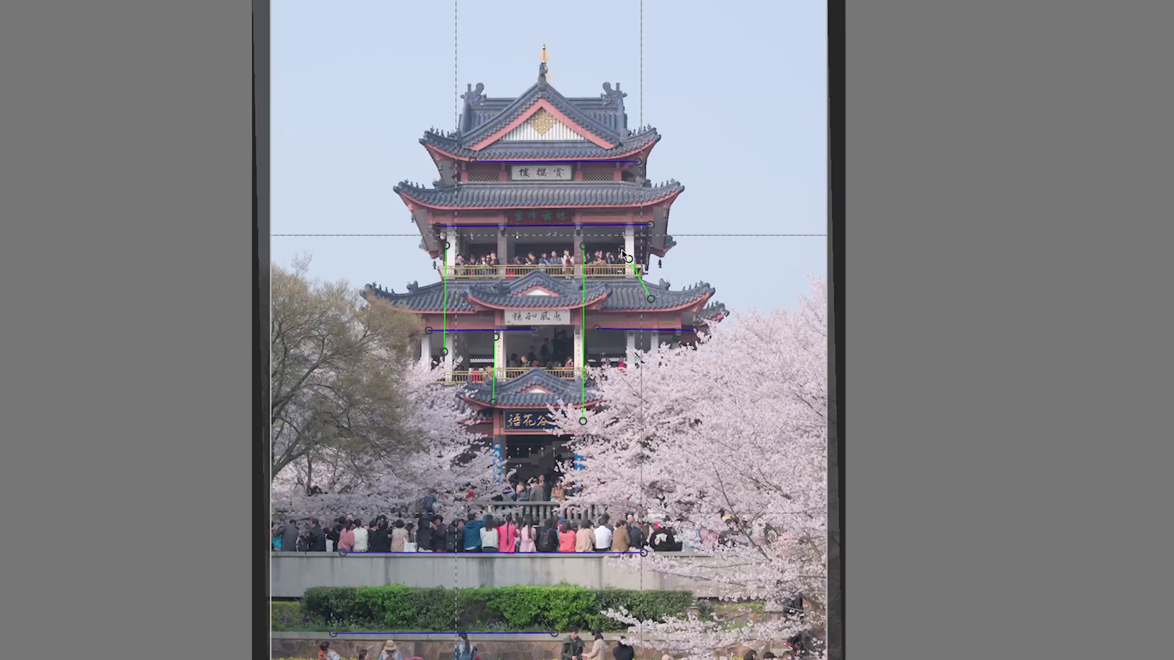
drag(651, 299, 689, 281)
drag(689, 281, 653, 302)
drag(641, 343, 646, 346)
drag(638, 306, 716, 173)
key(Delete)
key(Delete)
key(Delete)
key(Delete)
key(Delete)
key(Delete)
key(Delete)
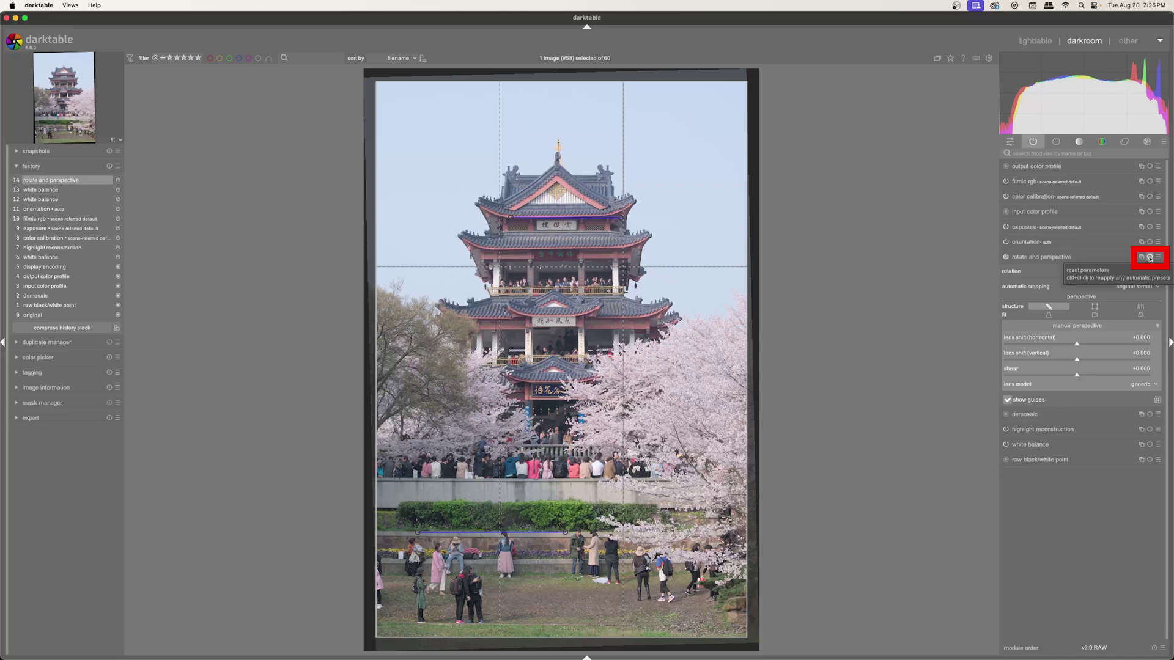
Reset rotate and perspective and apply an automatic vertical fit, then preview the result
click(1149, 258)
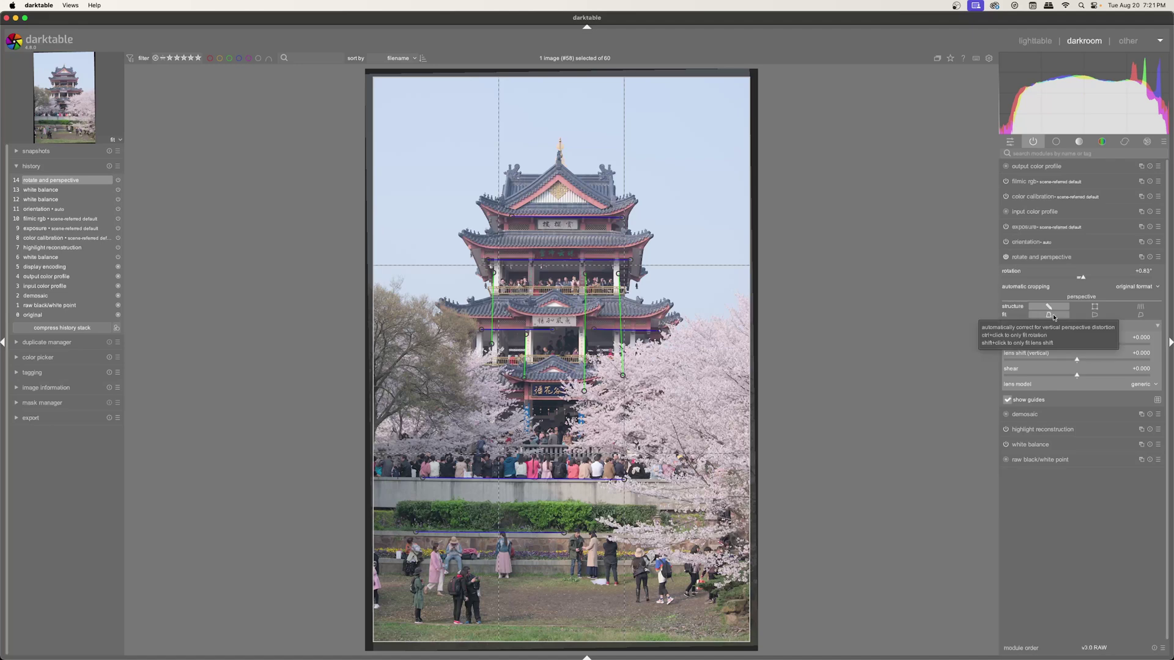
click(1048, 316)
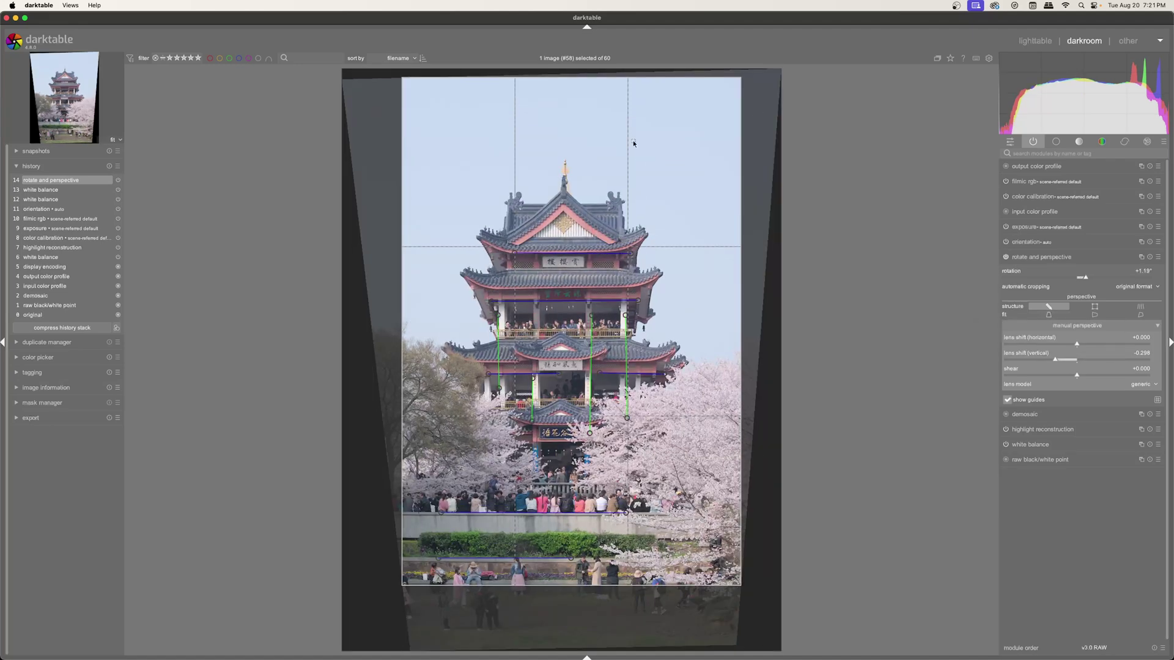
click(1010, 242)
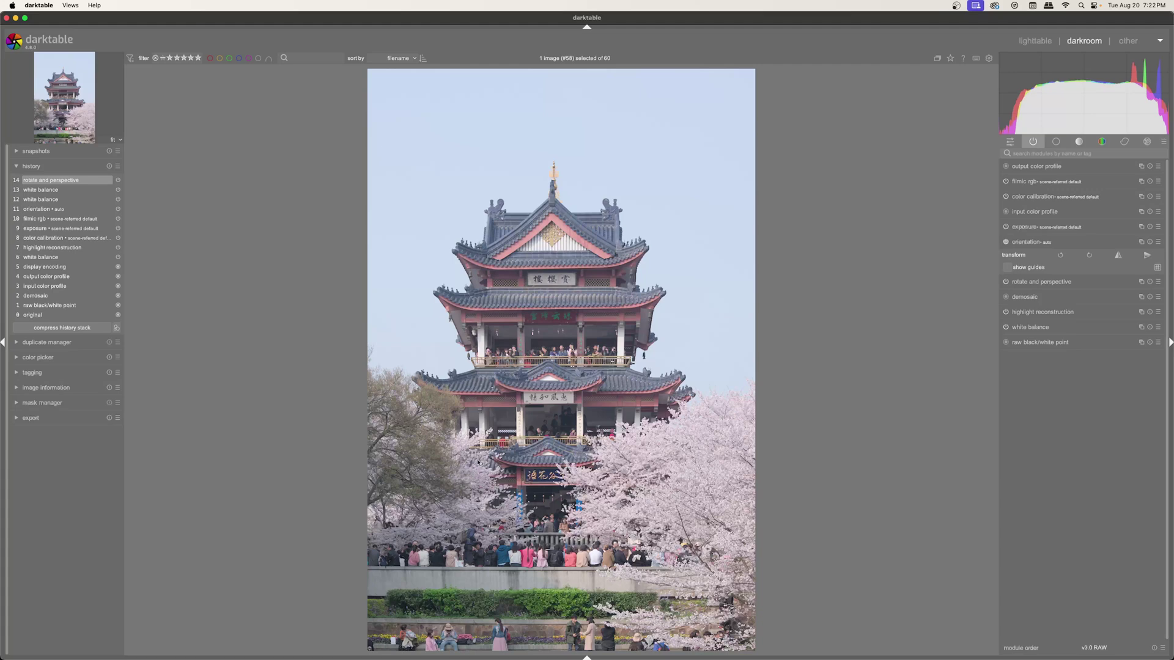
click(1046, 282)
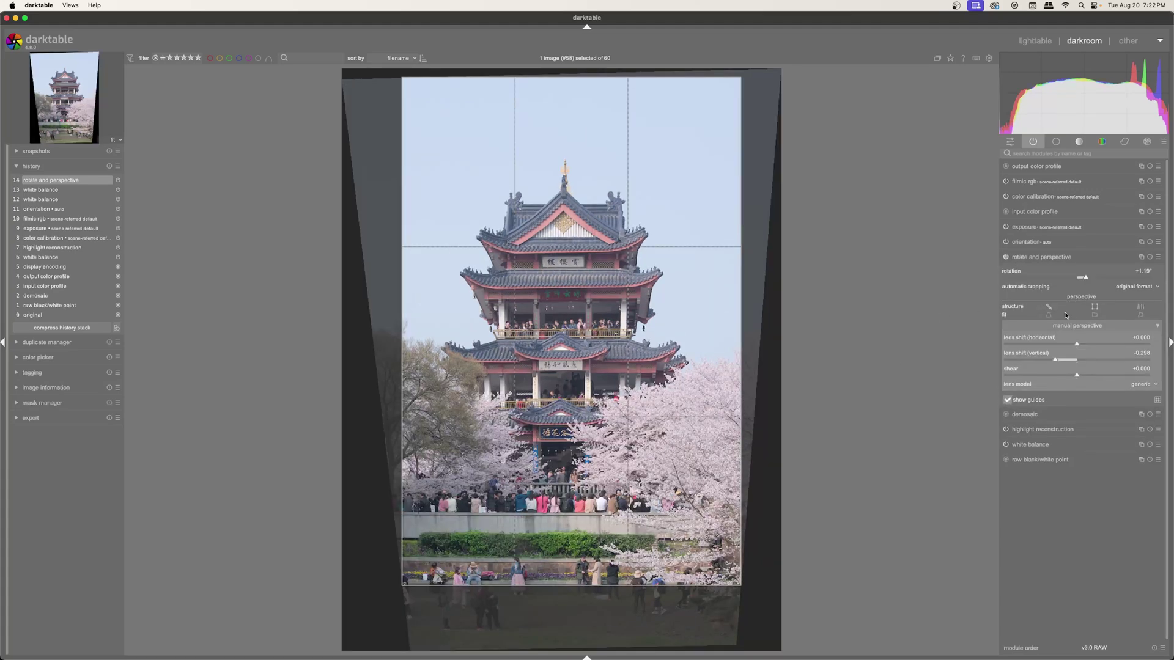
Detect structure lines on the pagoda and fit the perspective to them, previewing twice
click(1050, 307)
click(1094, 315)
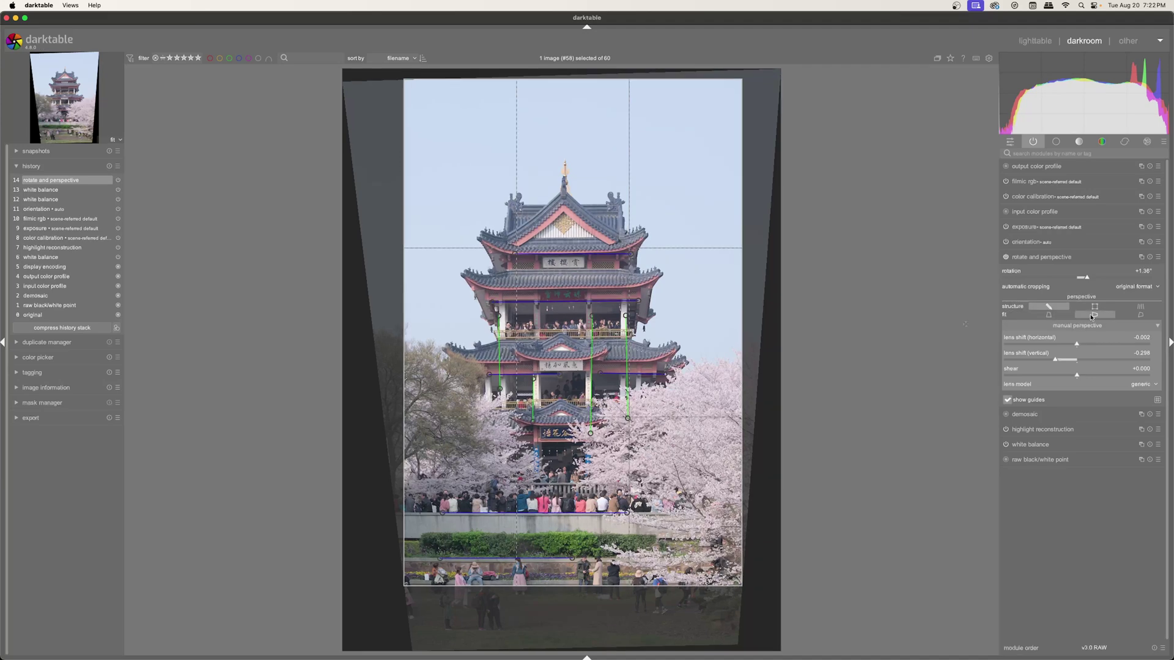
click(1017, 244)
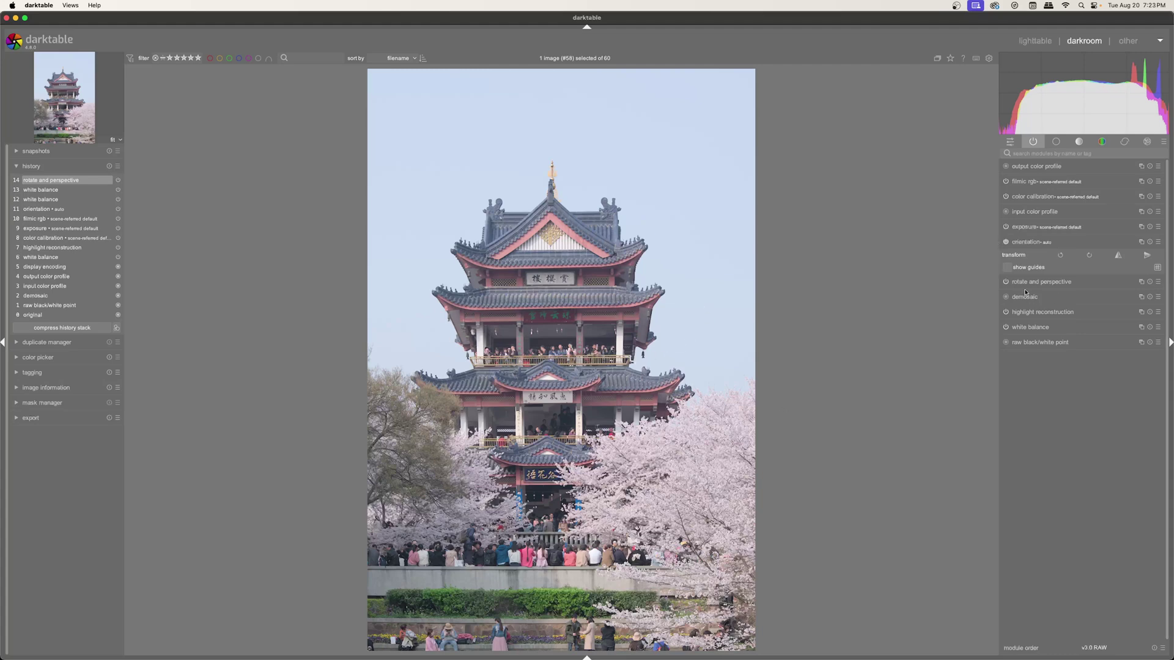
click(1003, 244)
click(1049, 307)
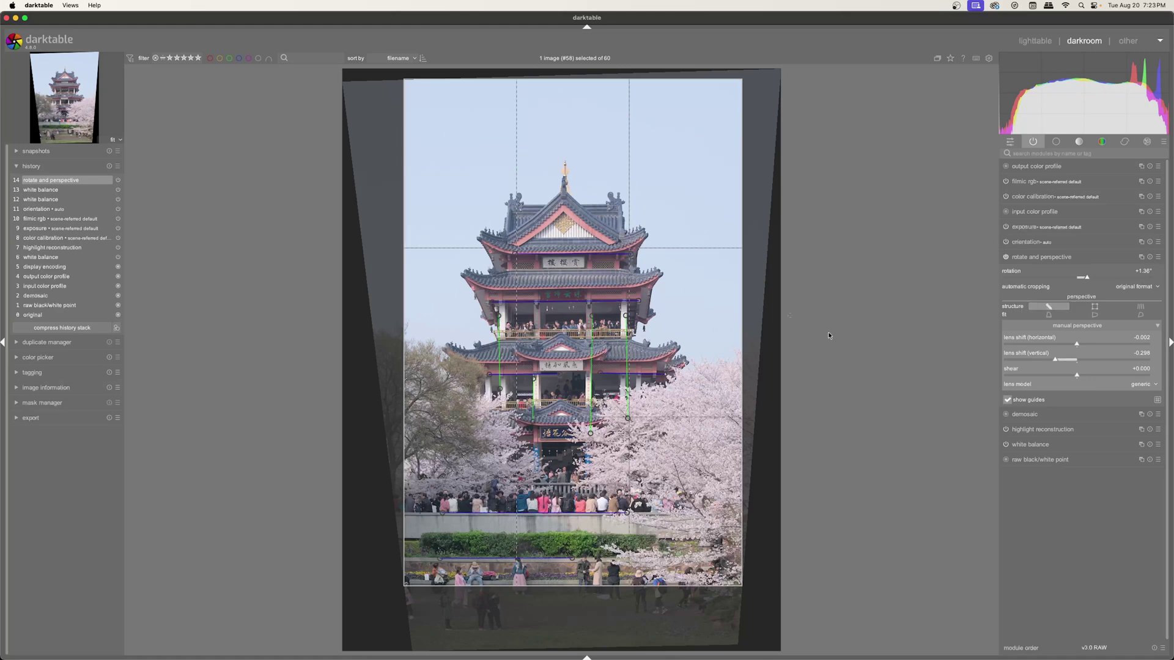
click(1139, 316)
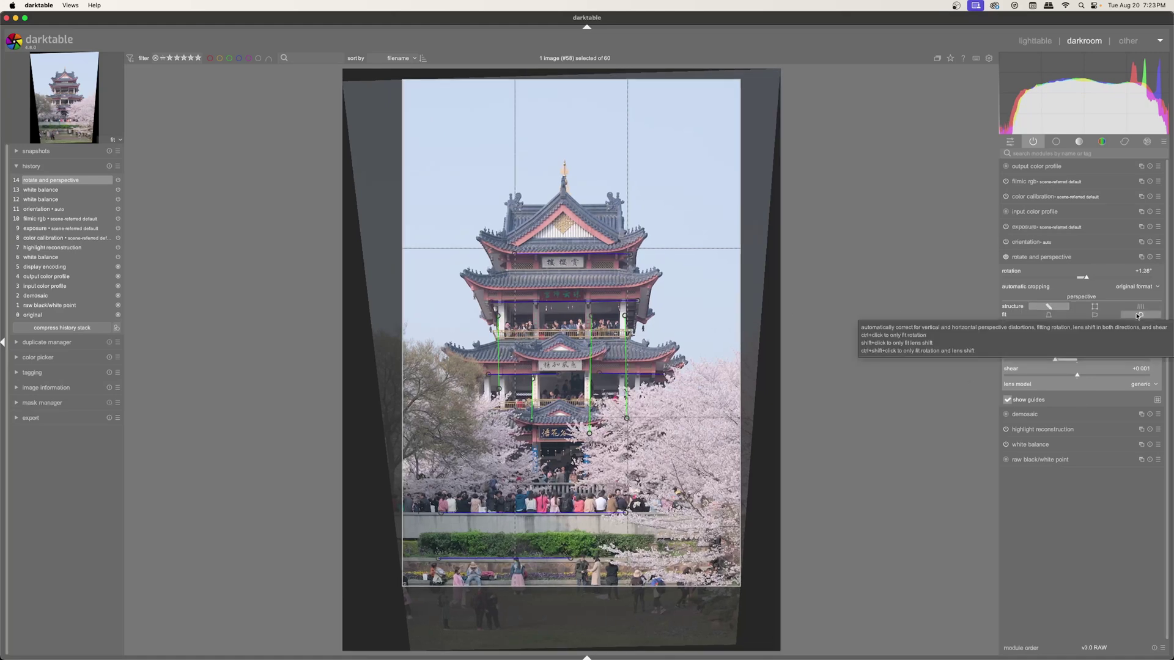
click(1024, 244)
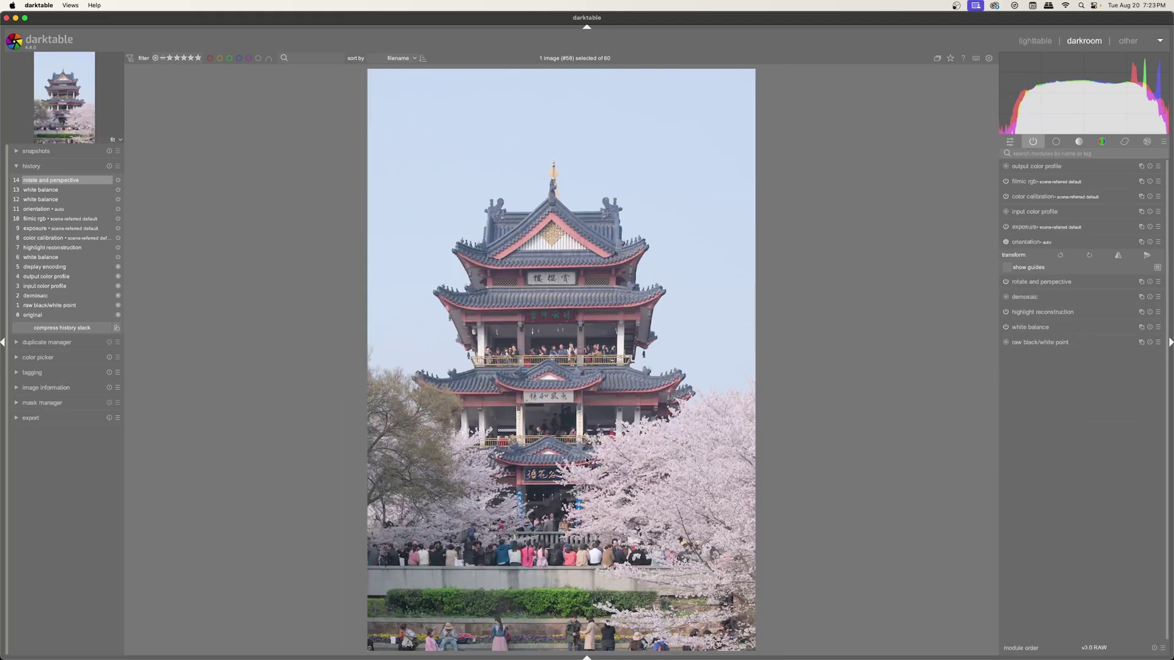
click(1042, 283)
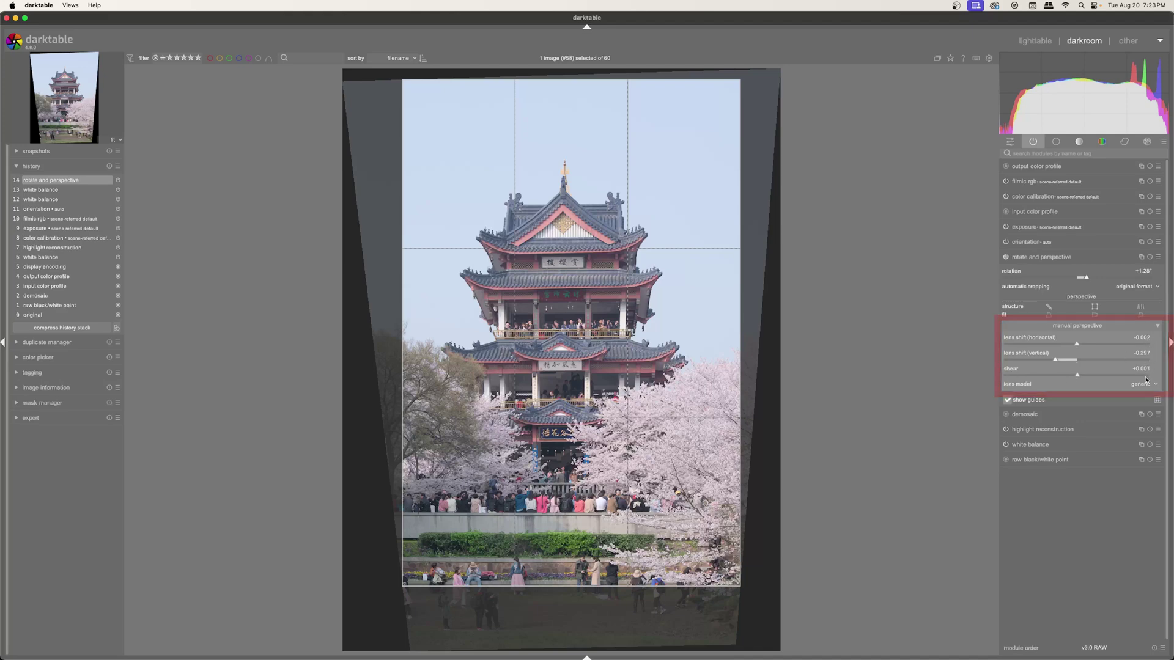
Set vertical lens shift to -0.266, shear to -0.001 and horizontal lens shift to 0
drag(1055, 358, 1076, 378)
click(1076, 376)
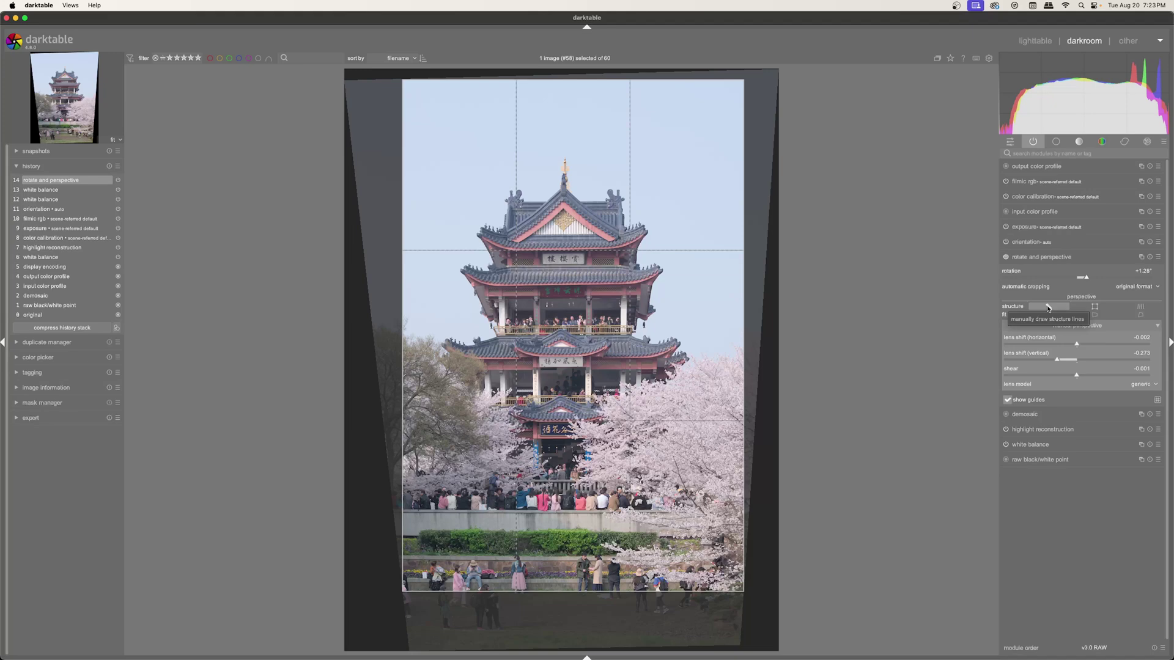
click(1076, 346)
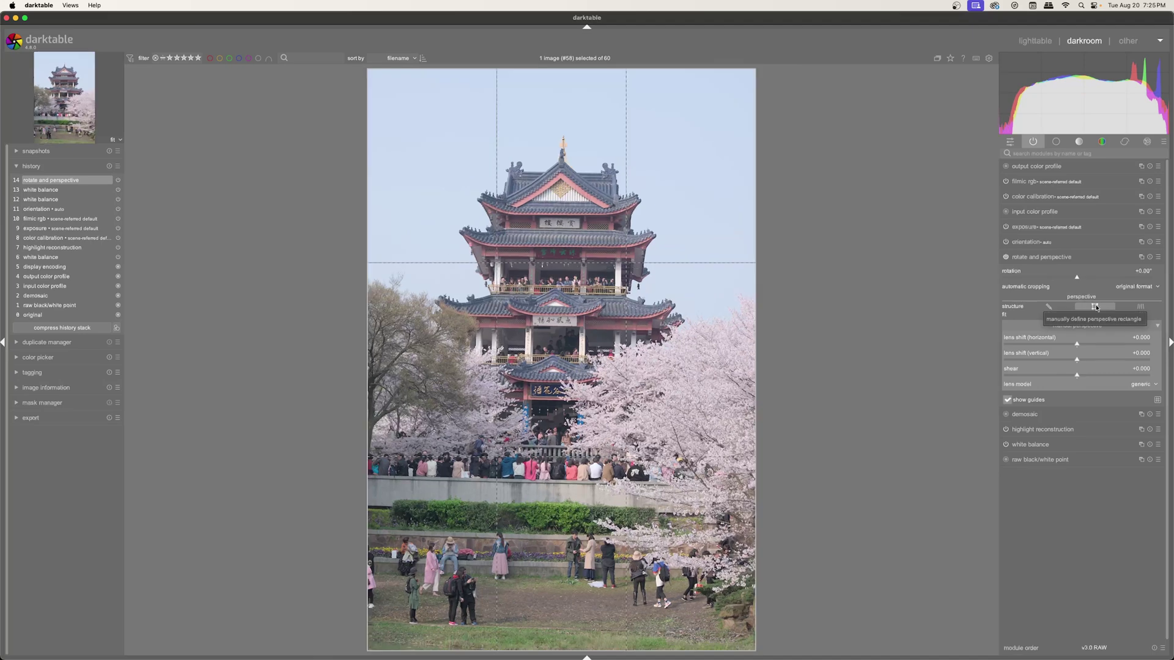
Place a perspective rectangle with its corners on the balcony pillars and railing
click(1095, 307)
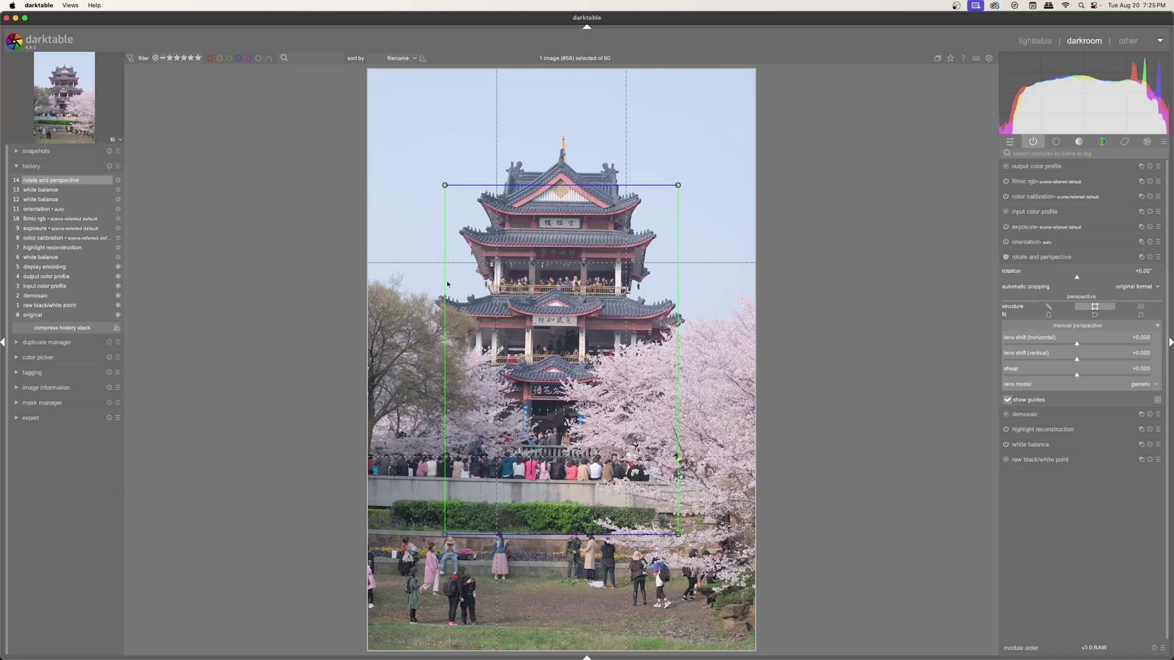
mouse_move(445, 185)
mouse_down()
mouse_move(409, 141)
mouse_move(441, 168)
mouse_up()
drag(685, 190, 620, 244)
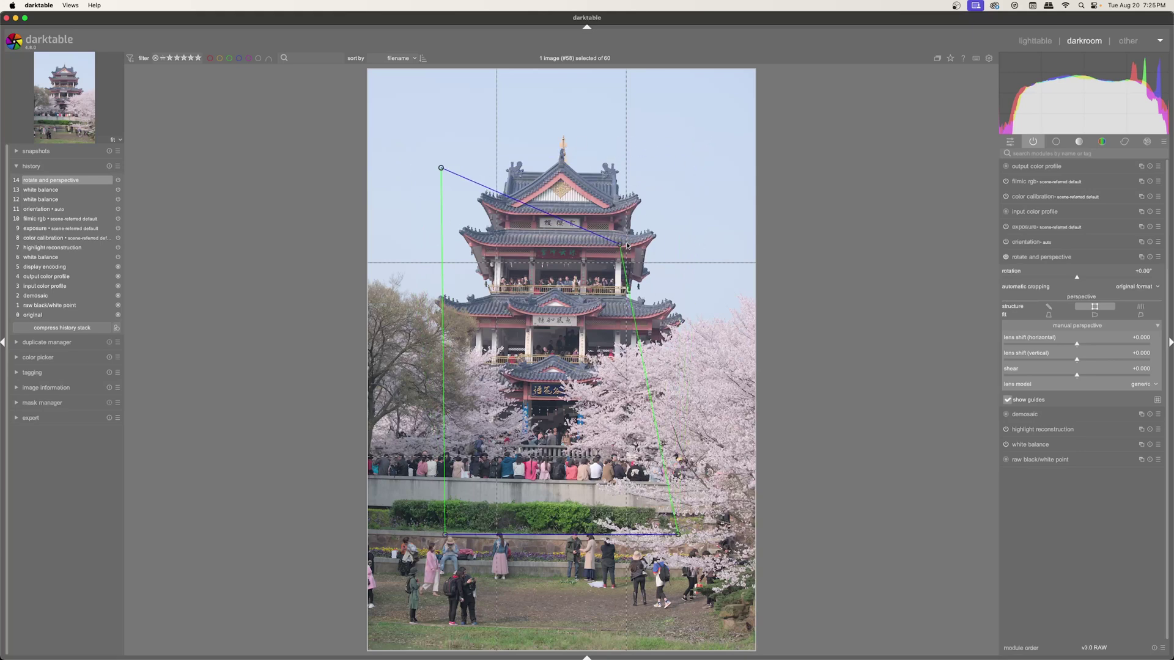
drag(620, 244, 620, 260)
drag(440, 168, 496, 259)
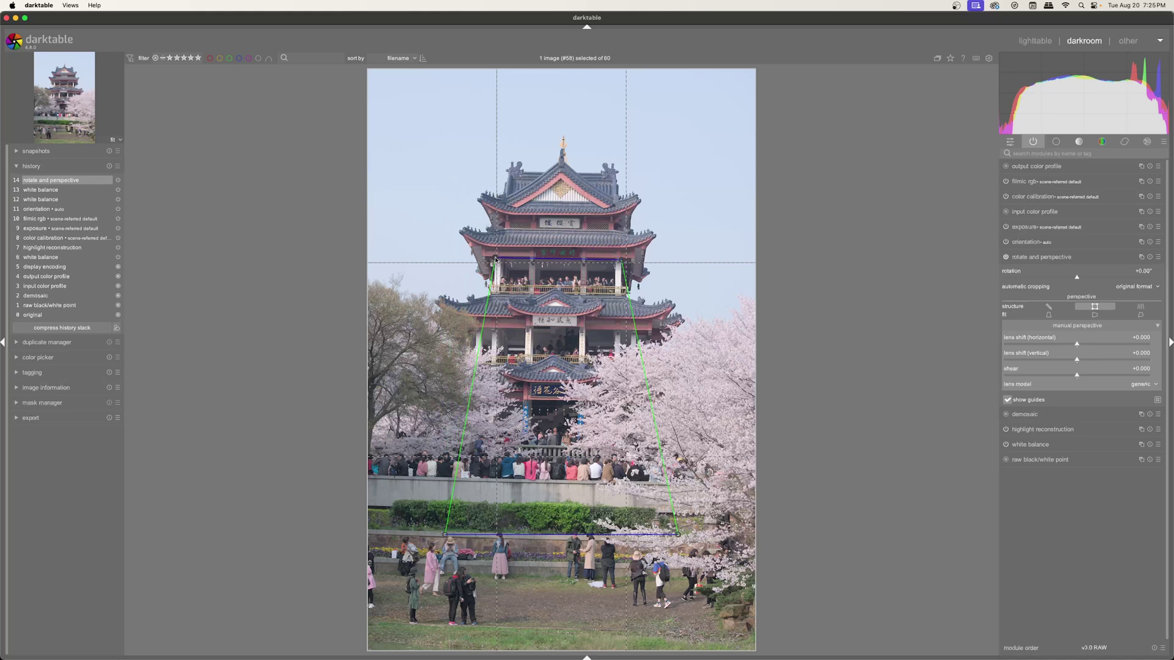
drag(678, 535, 622, 299)
drag(444, 535, 490, 288)
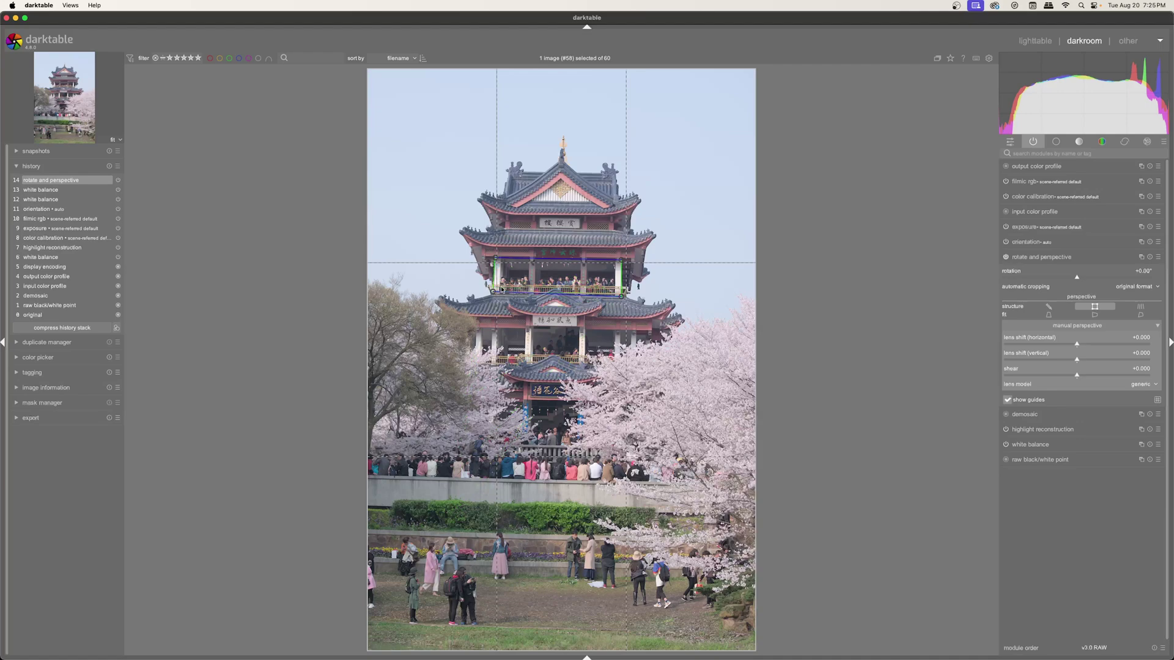
Zoom in to check the rectangle's corners, then zoom back out to fit
scroll(492, 290, up, 3)
scroll(505, 296, up, 3)
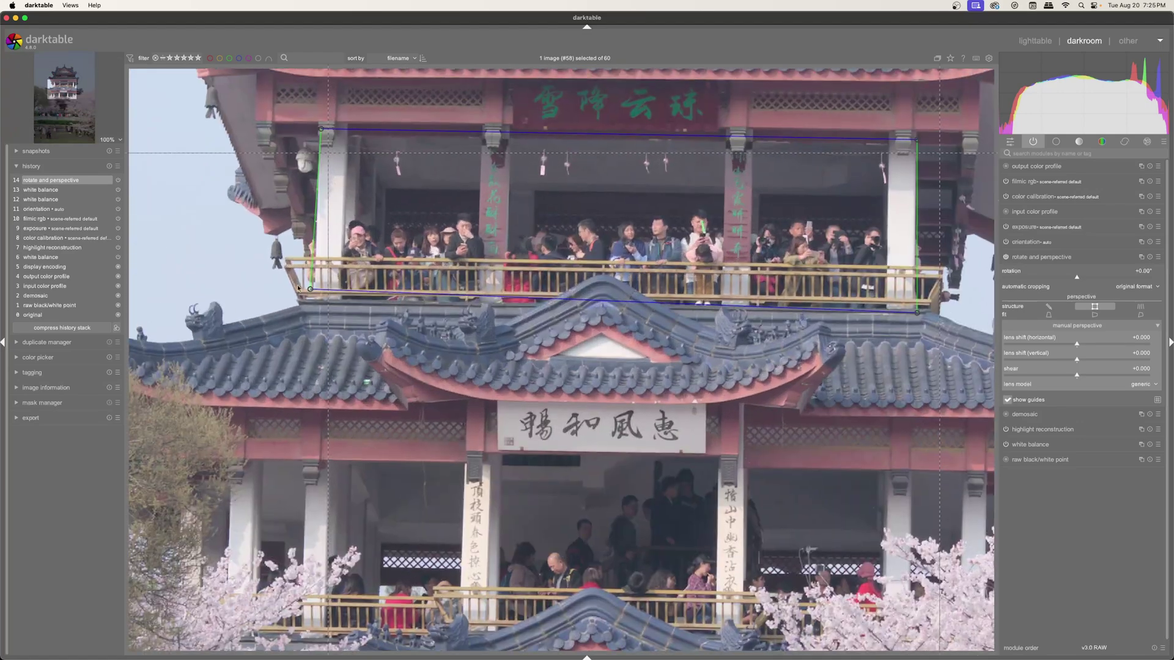
scroll(765, 188, up, 2)
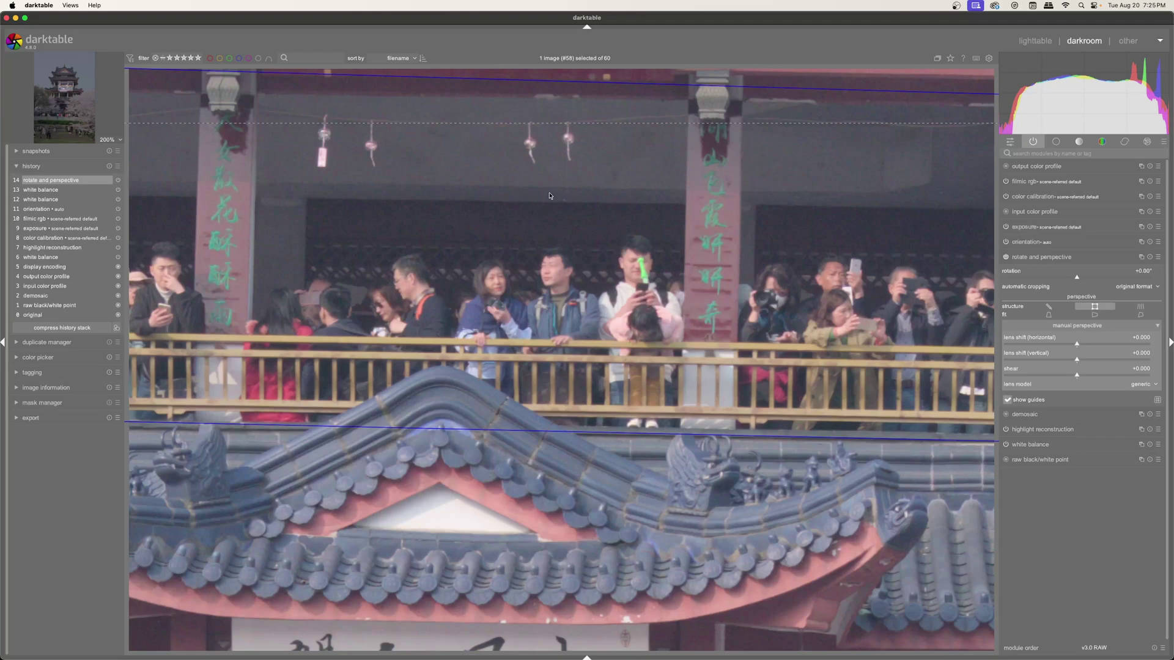
scroll(501, 216, down, 2)
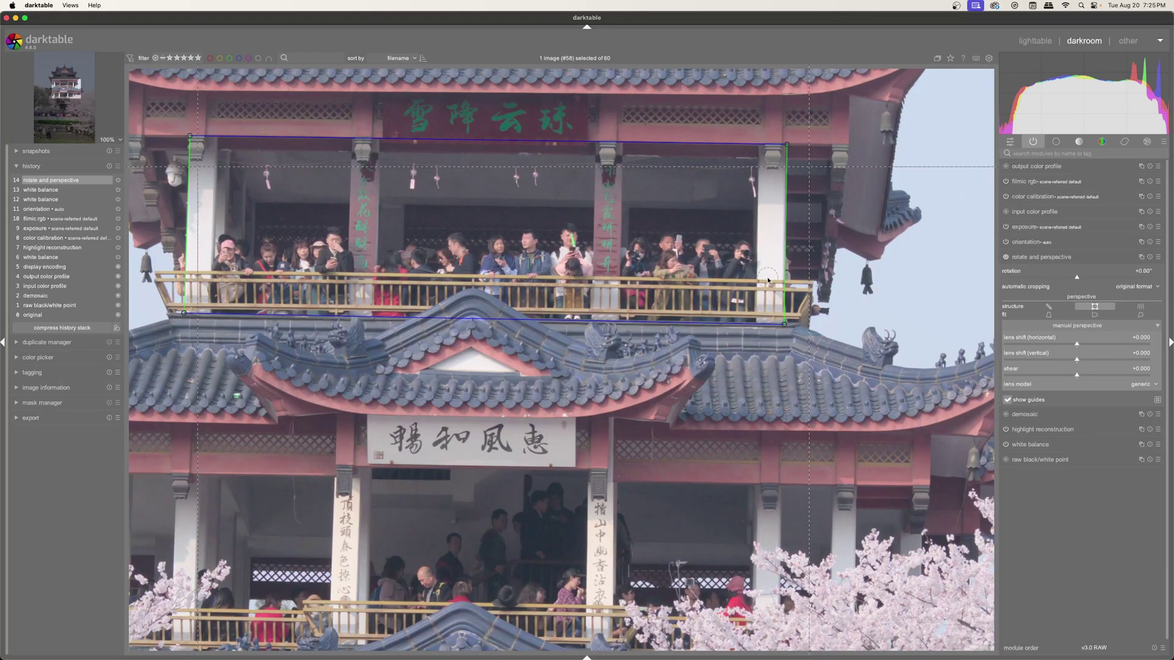
scroll(543, 259, down, 2)
scroll(543, 259, down, 1)
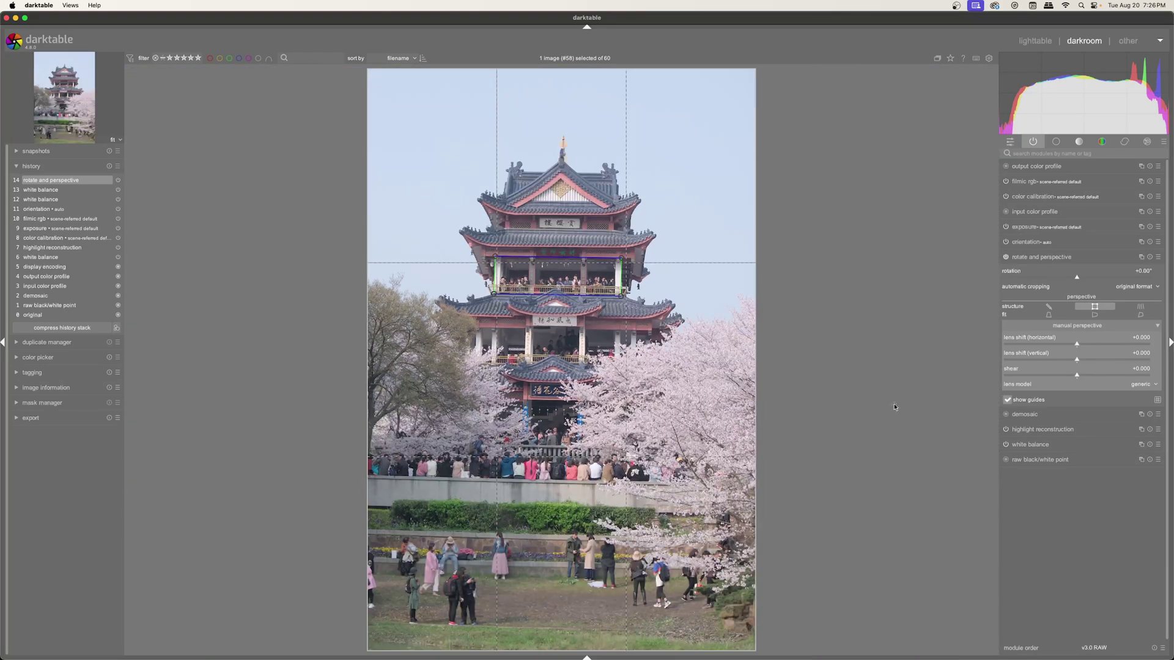
Auto-fit rotation, lens shift and shear to the rectangle: +1.48° rotation, shifts +0.046/-0.083, shear +0.001
click(1141, 316)
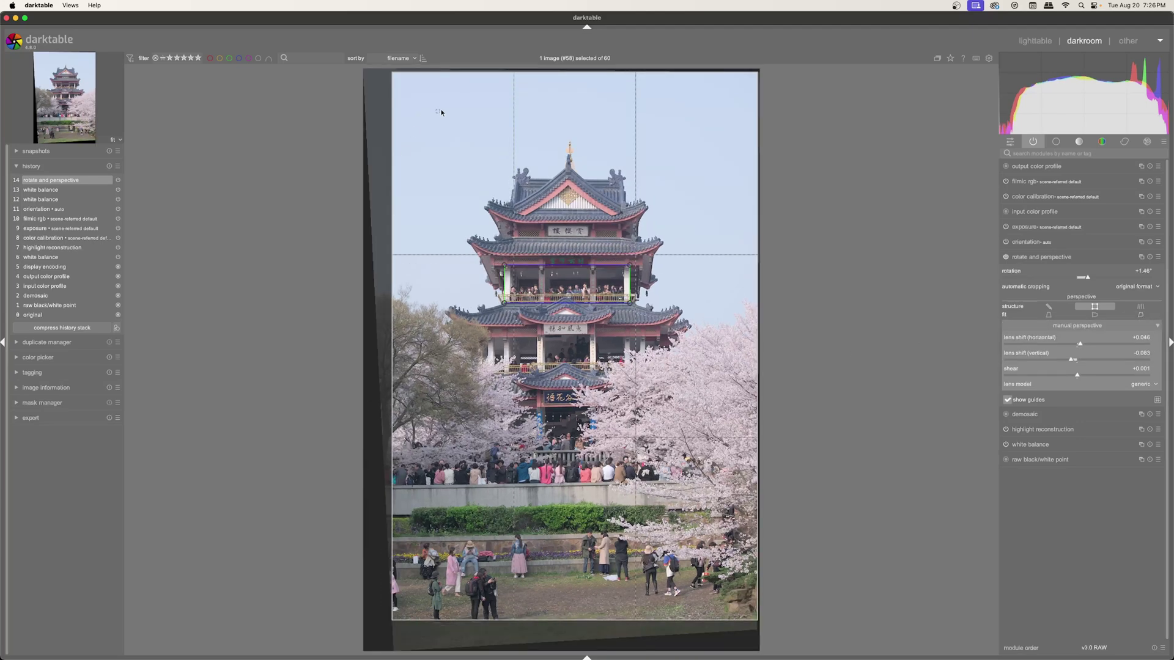
click(1029, 242)
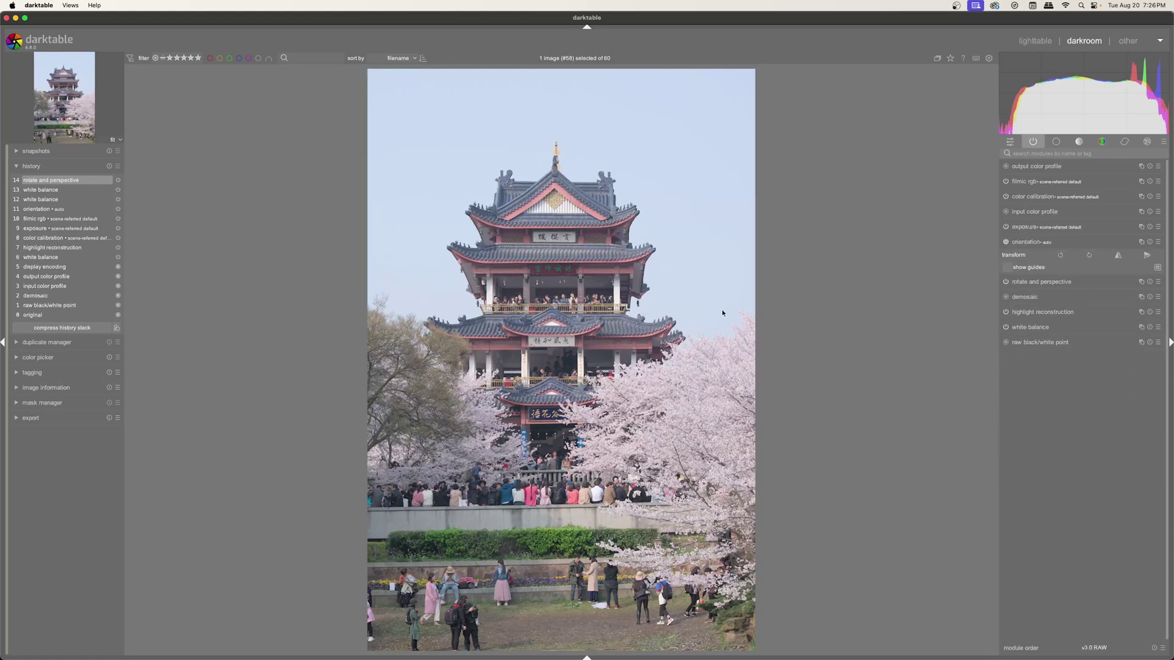
click(1041, 281)
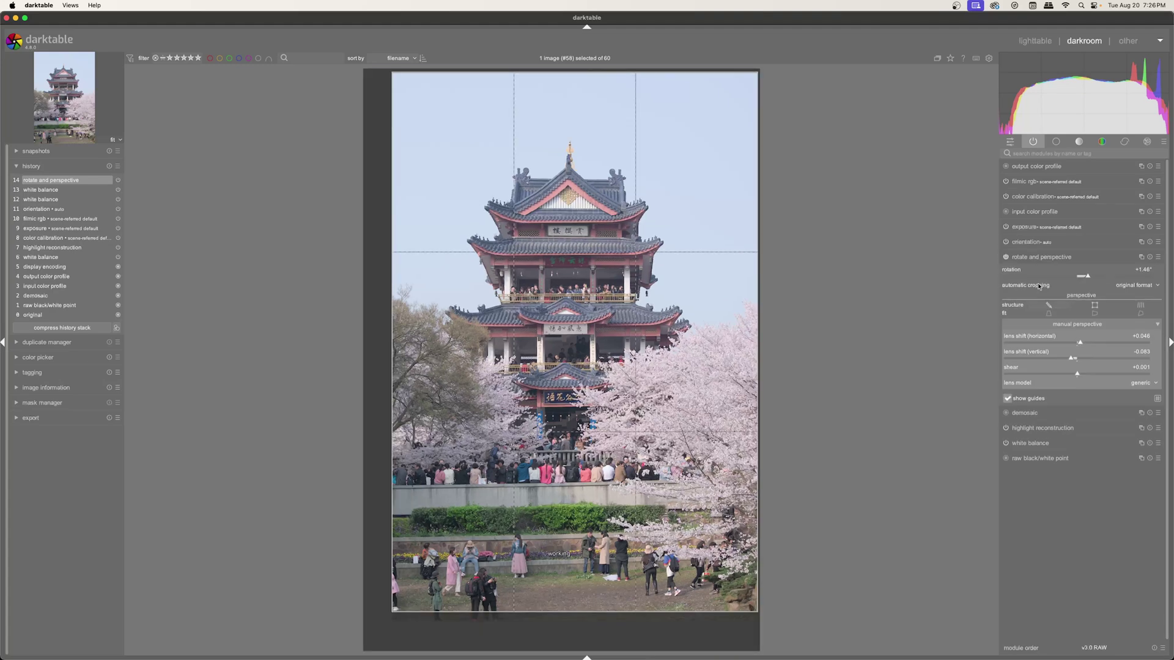